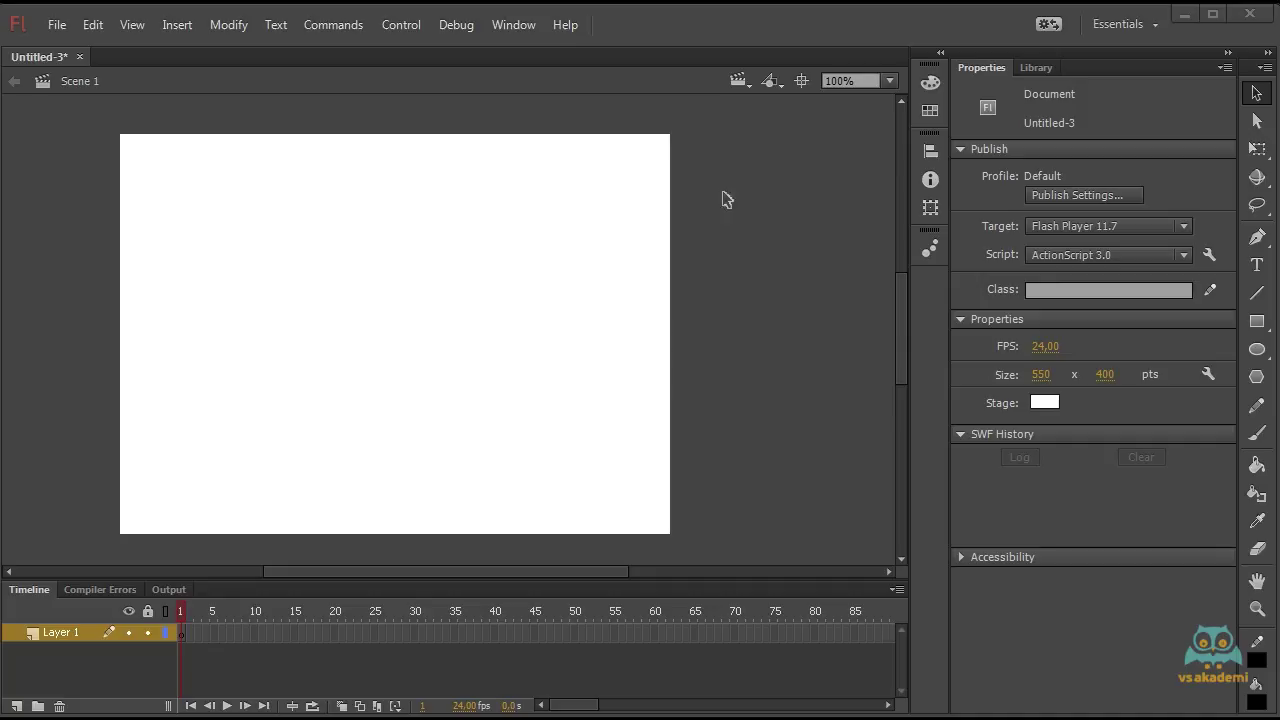
Choose olive green as the fill color from the swatches.
left_click(939, 91)
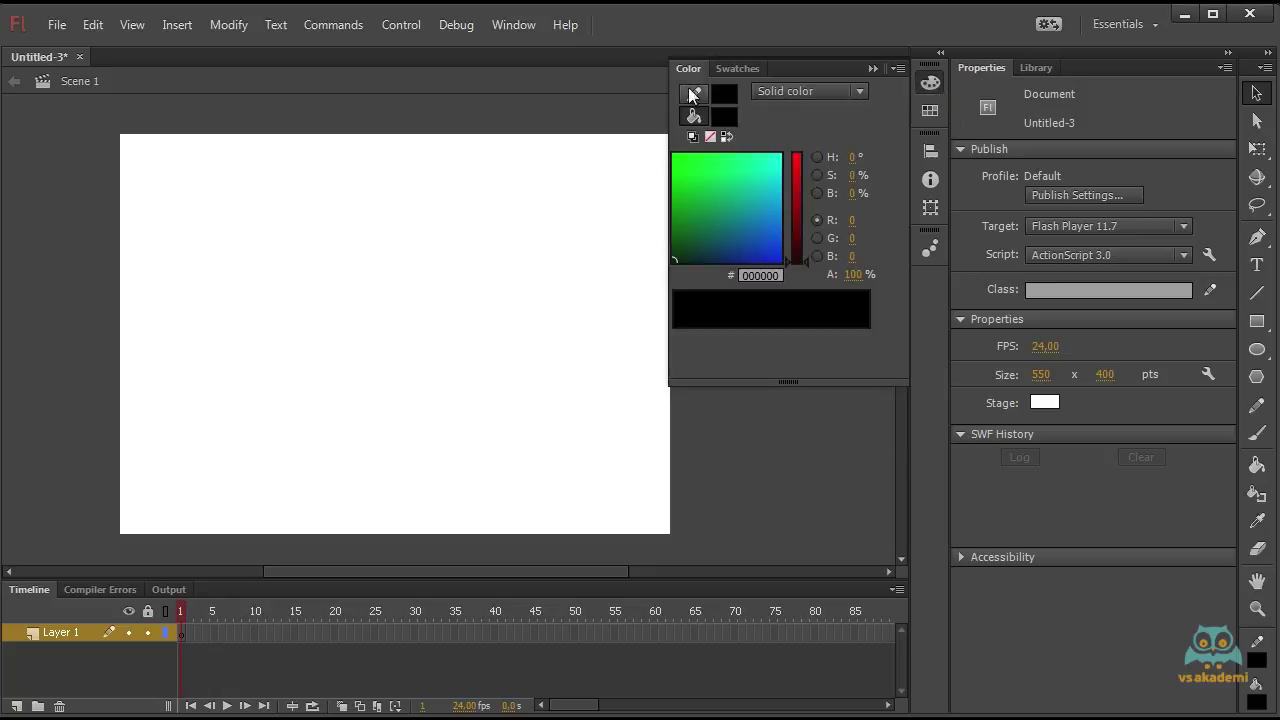
left_click(928, 110)
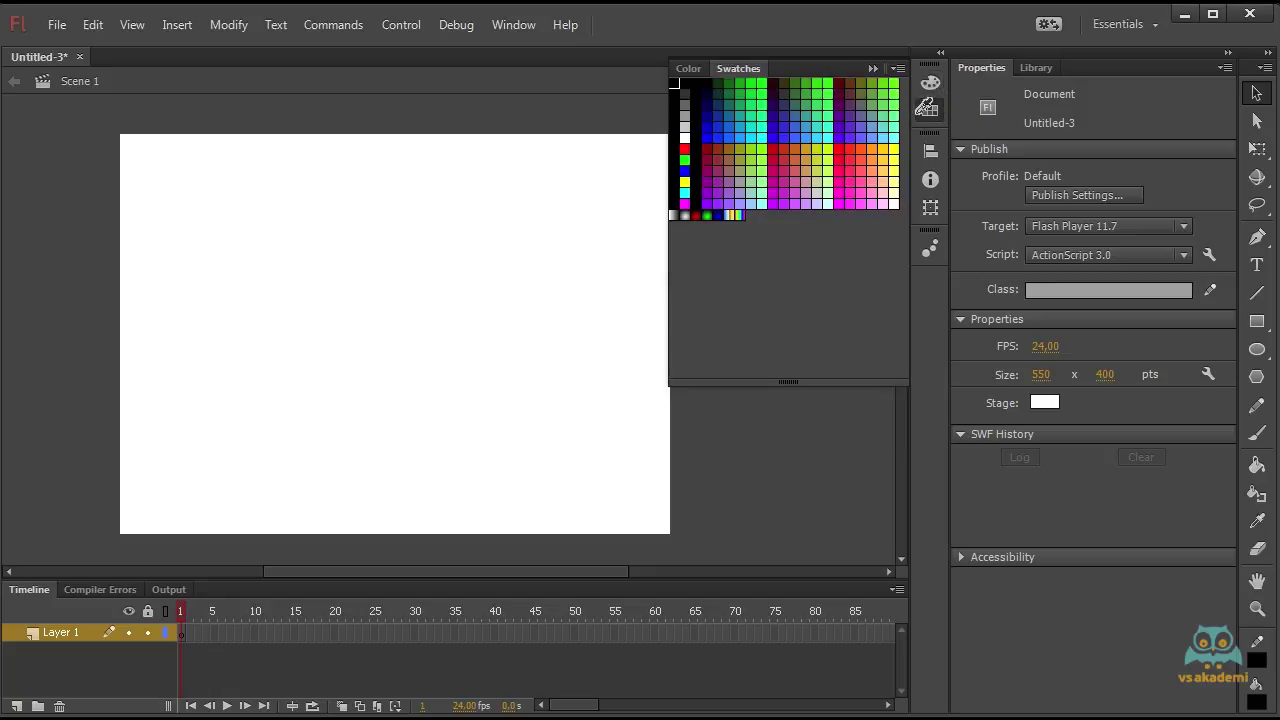
left_click(700, 69)
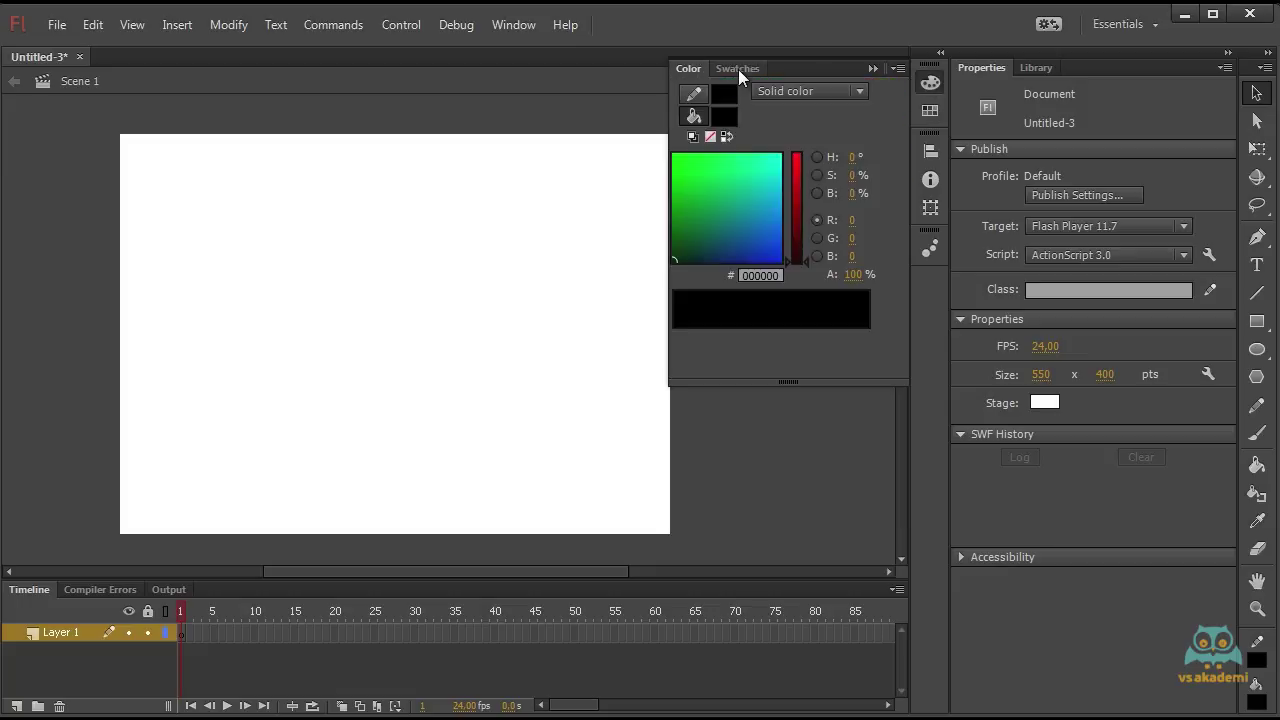
left_click(738, 70)
left_click(701, 70)
left_click(724, 70)
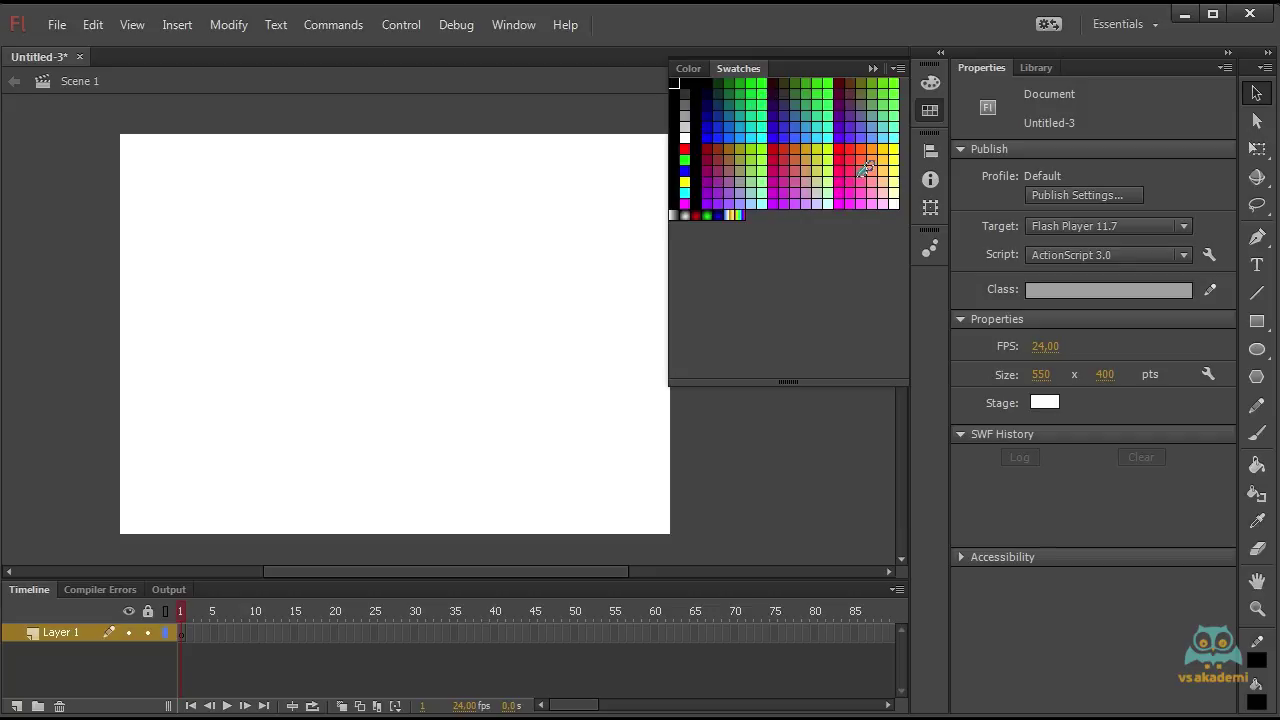
left_click(814, 156)
left_click(740, 150)
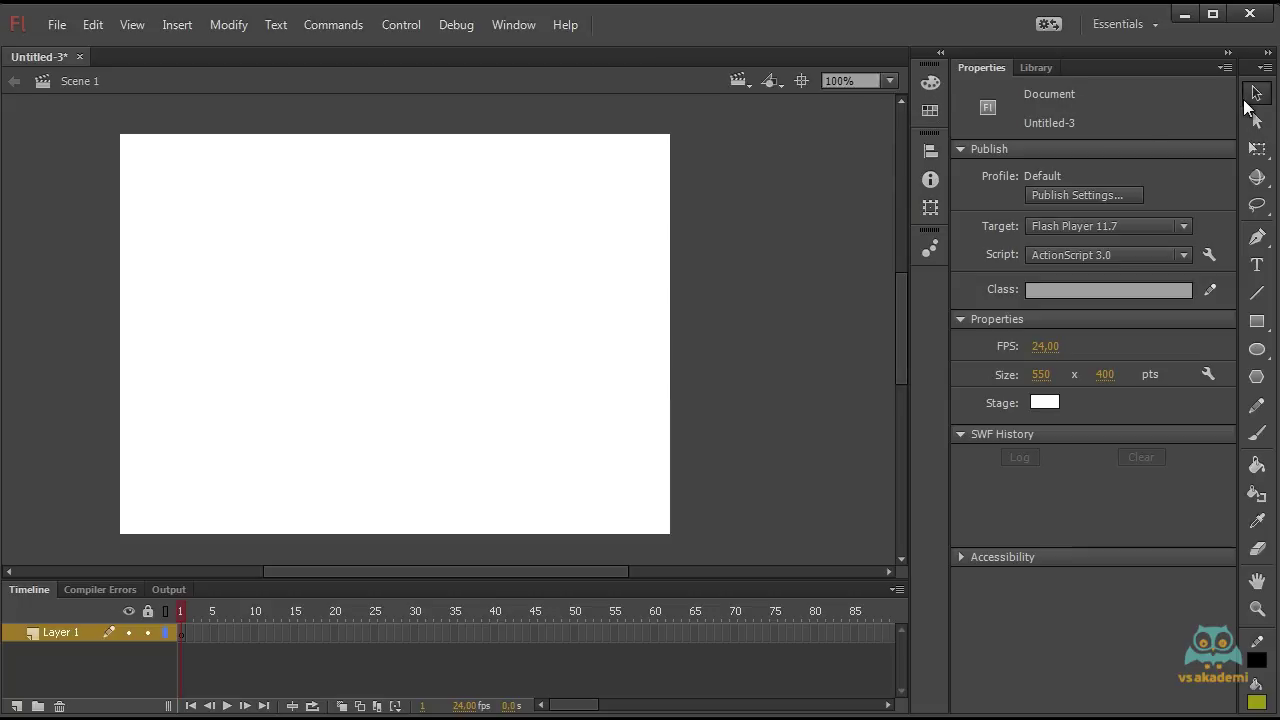
Draw a rectangle about 341 by 248 on the stage and select its fill together with its outline.
left_click(1257, 321)
left_click_drag(623, 166, 283, 414)
left_click(1257, 93)
double_click(462, 350)
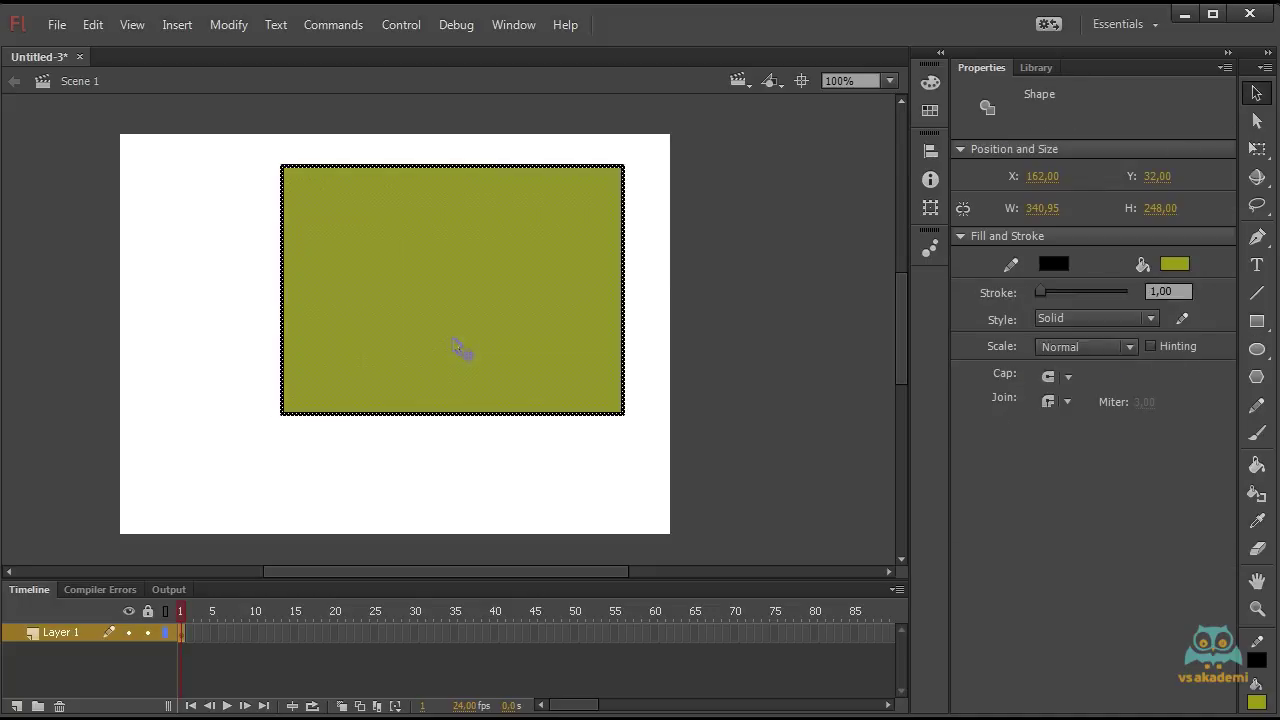
Change the rectangle's stroke to blue and its fill to turquoise.
left_click(1063, 263)
left_click(1157, 354)
left_click(1175, 263)
left_click(1240, 330)
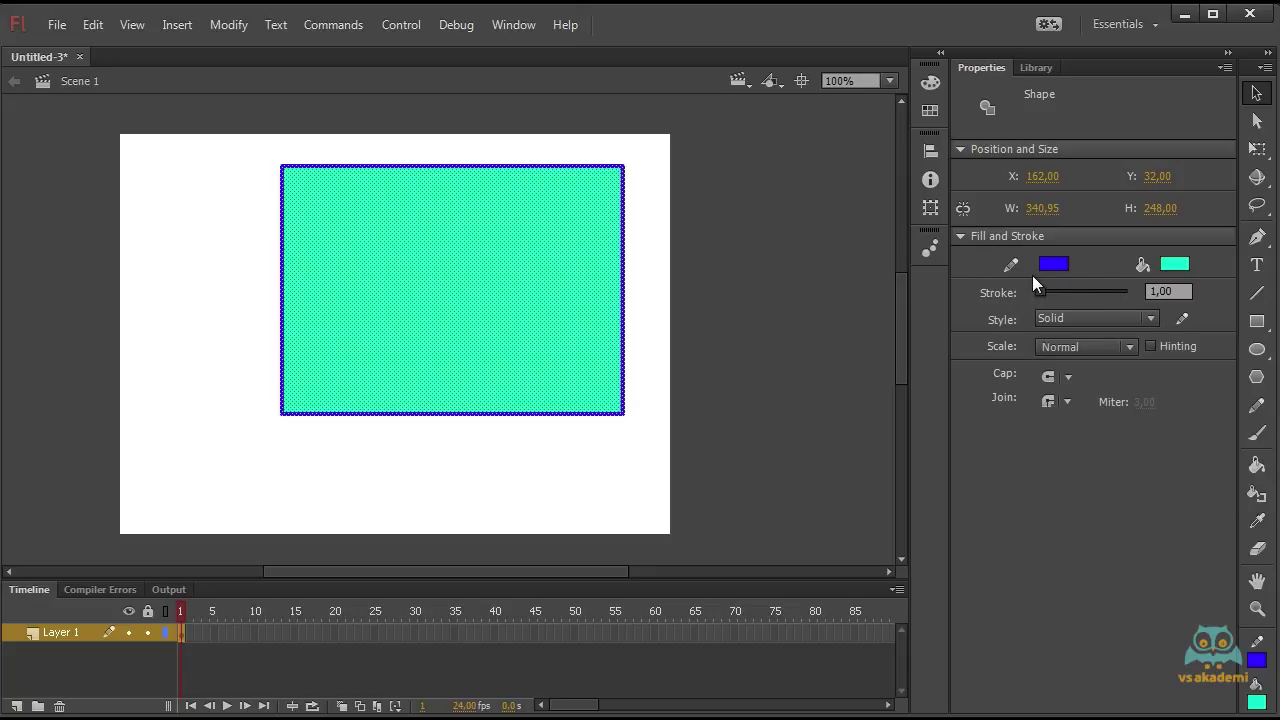
left_click(655, 195)
double_click(605, 210)
left_click(650, 262)
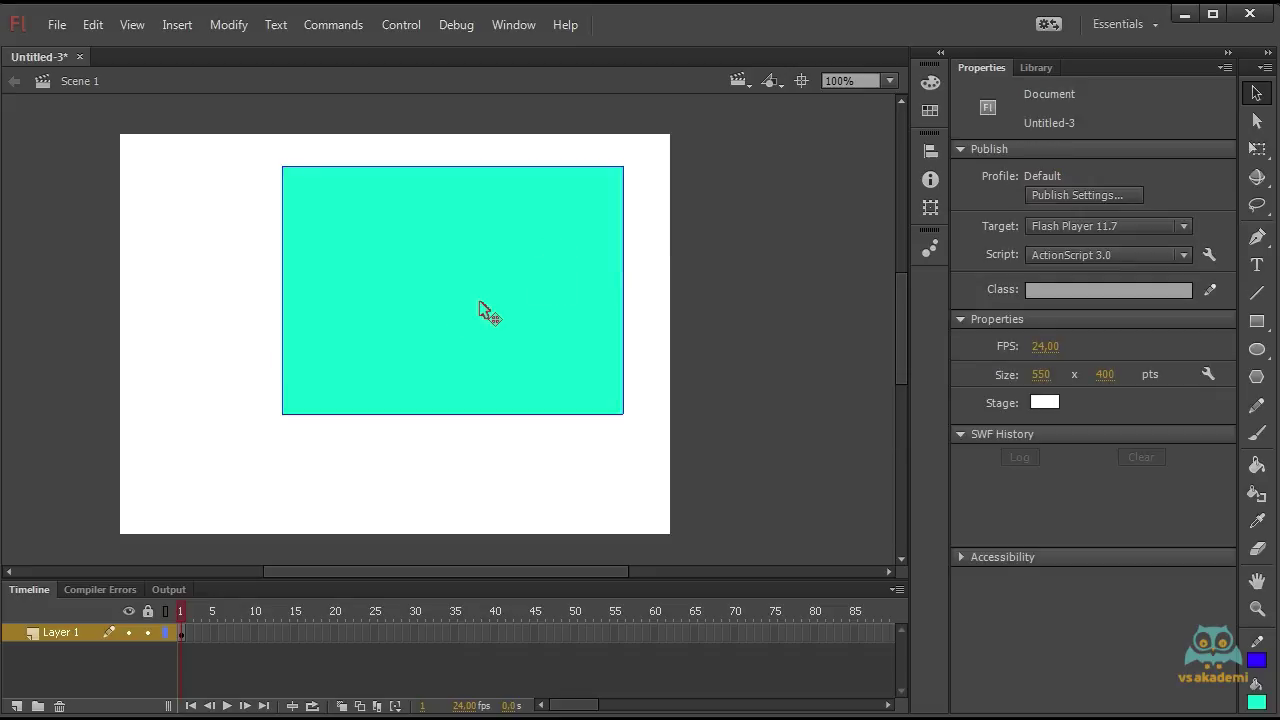
Change the rectangle's stroke to purple and fill it with the brick bitmap pattern.
double_click(523, 296)
left_click(1053, 264)
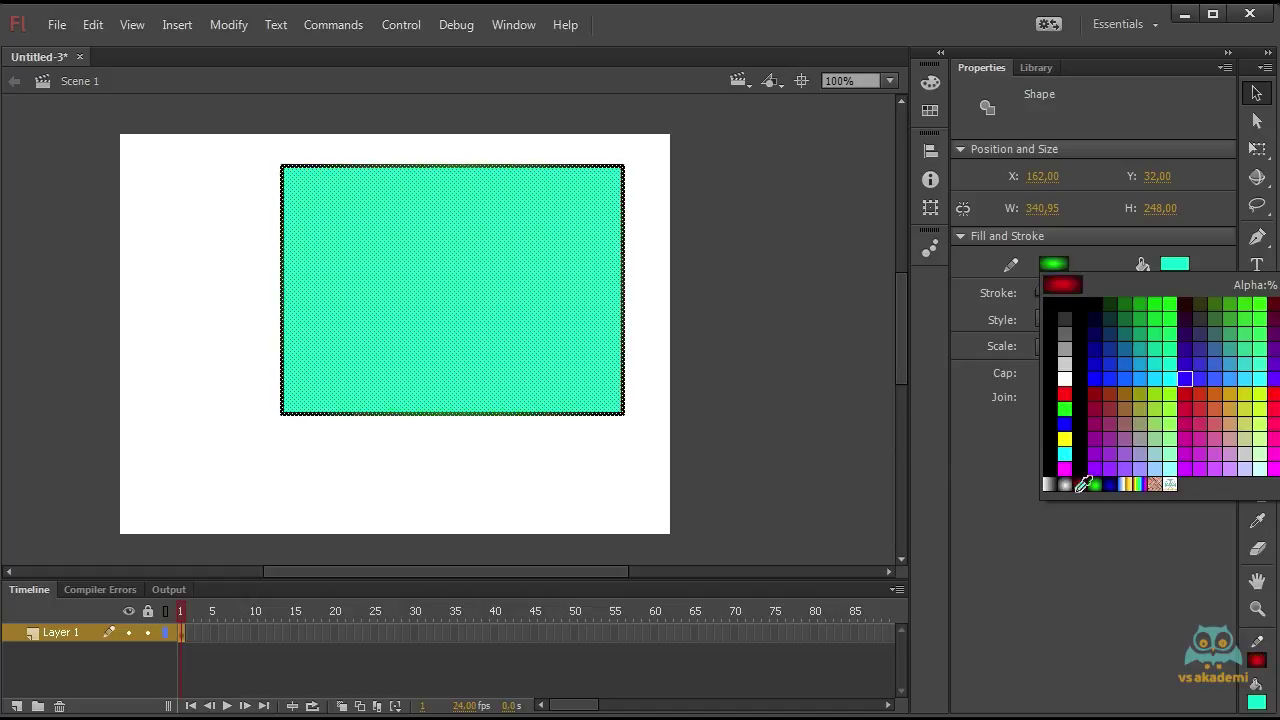
left_click(1137, 430)
left_click(1178, 265)
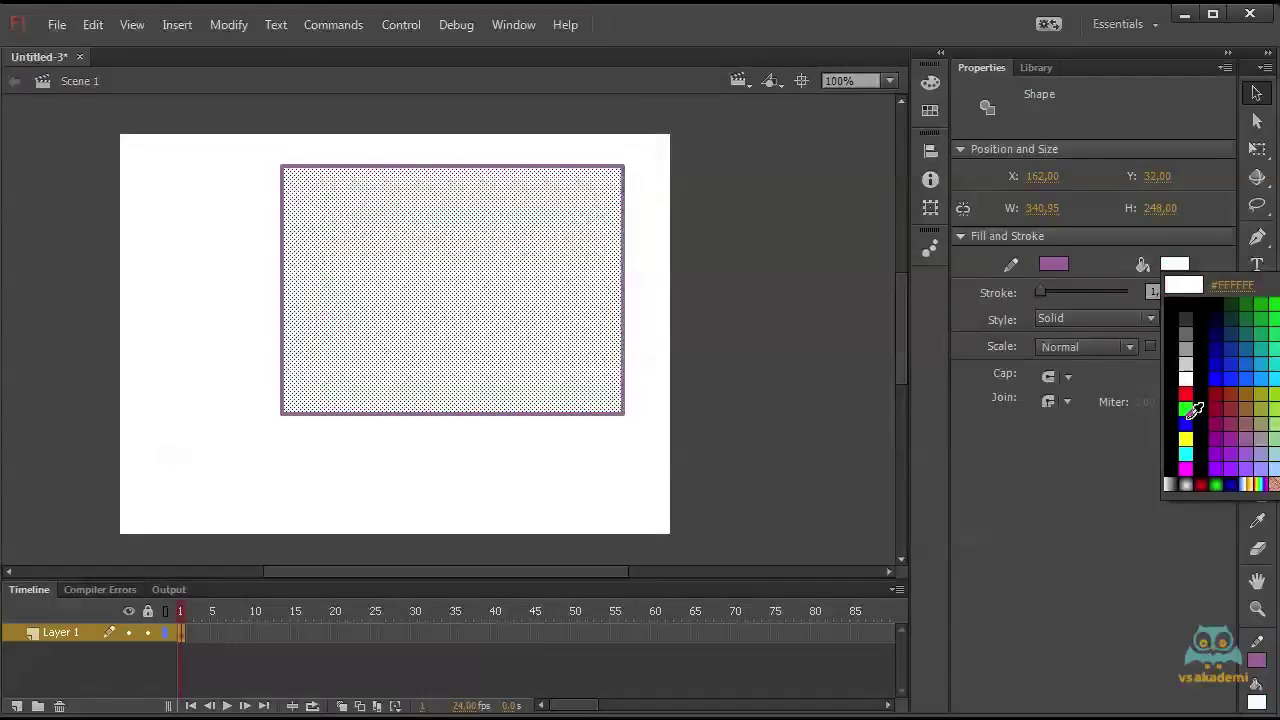
left_click(1173, 481)
left_click(740, 318)
left_click(600, 300)
left_click(1175, 264)
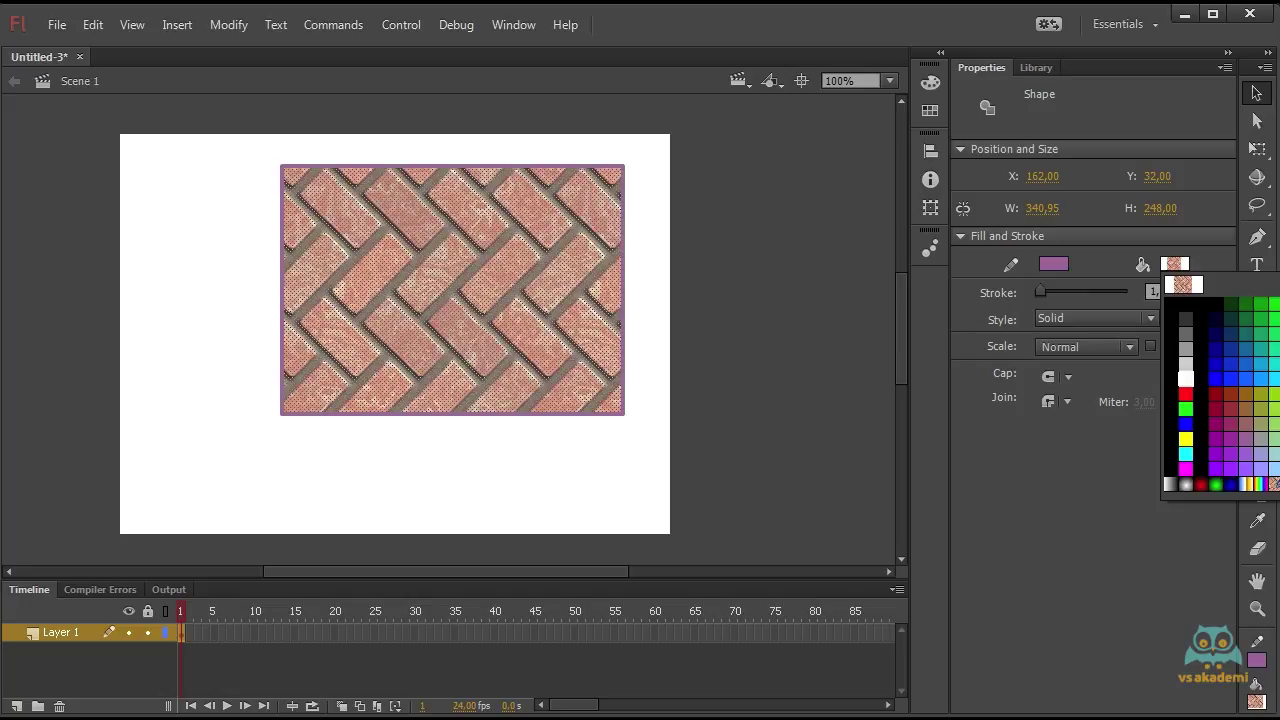
left_click(1273, 484)
left_click(700, 300)
Move the brick rectangle with its outline into the upper-left corner of the stage.
left_click(532, 240)
left_click_drag(500, 260, 350, 238)
left_click(478, 236)
left_click(200, 167)
left_click(673, 237)
left_click(256, 218)
left_click_drag(258, 218, 294, 219)
left_click(497, 254)
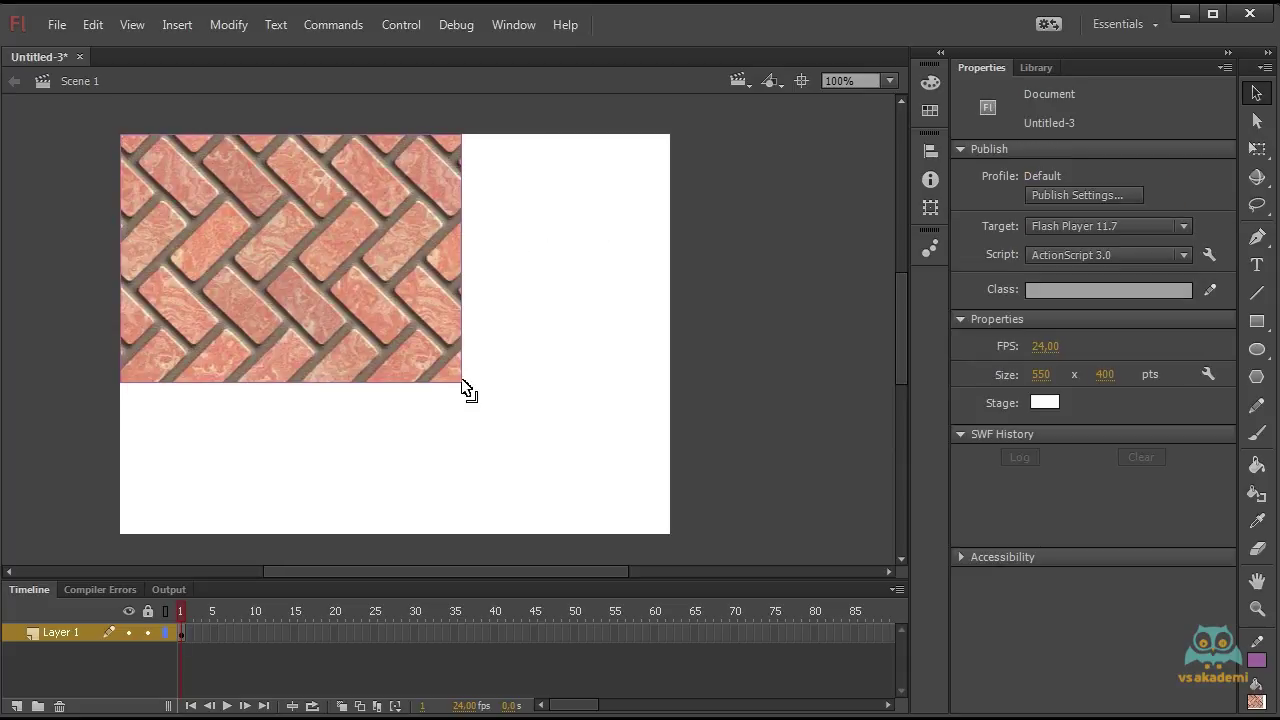
Stretch the brick shape's two right-hand corners to about the stage's right edge and change its fill to the owl logo bitmap.
left_click_drag(463, 383, 672, 529)
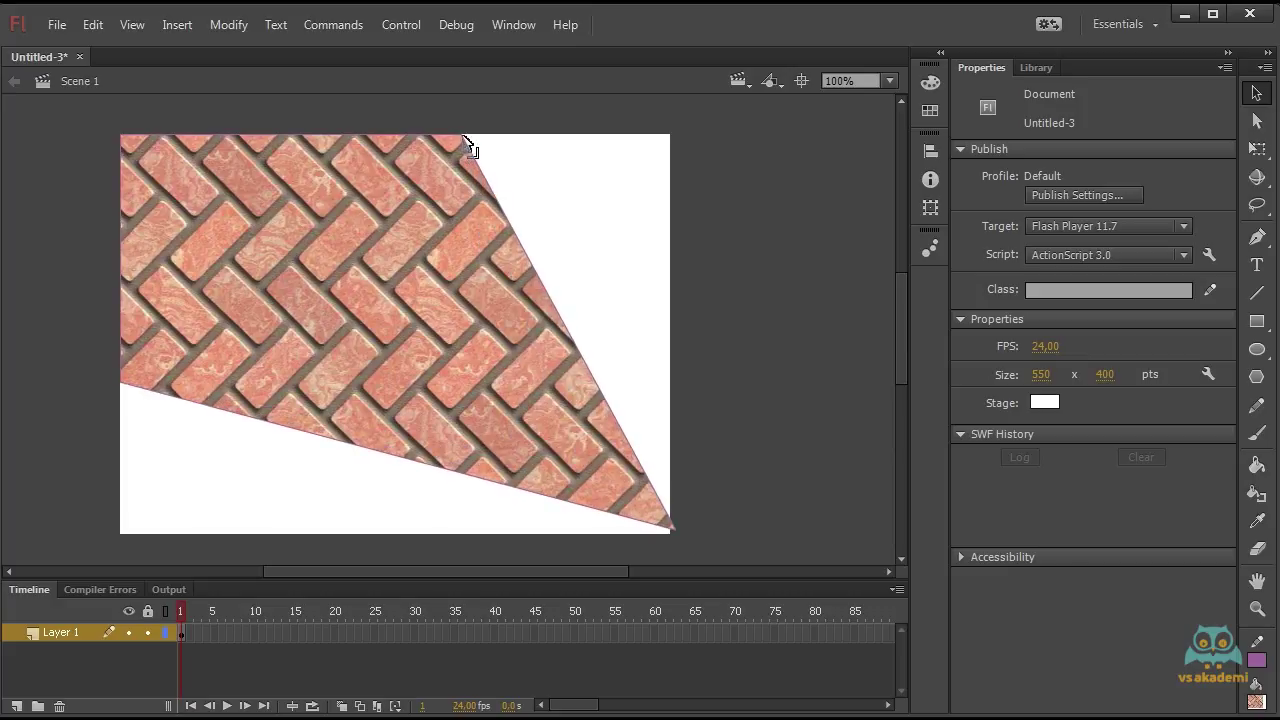
left_click_drag(465, 139, 692, 130)
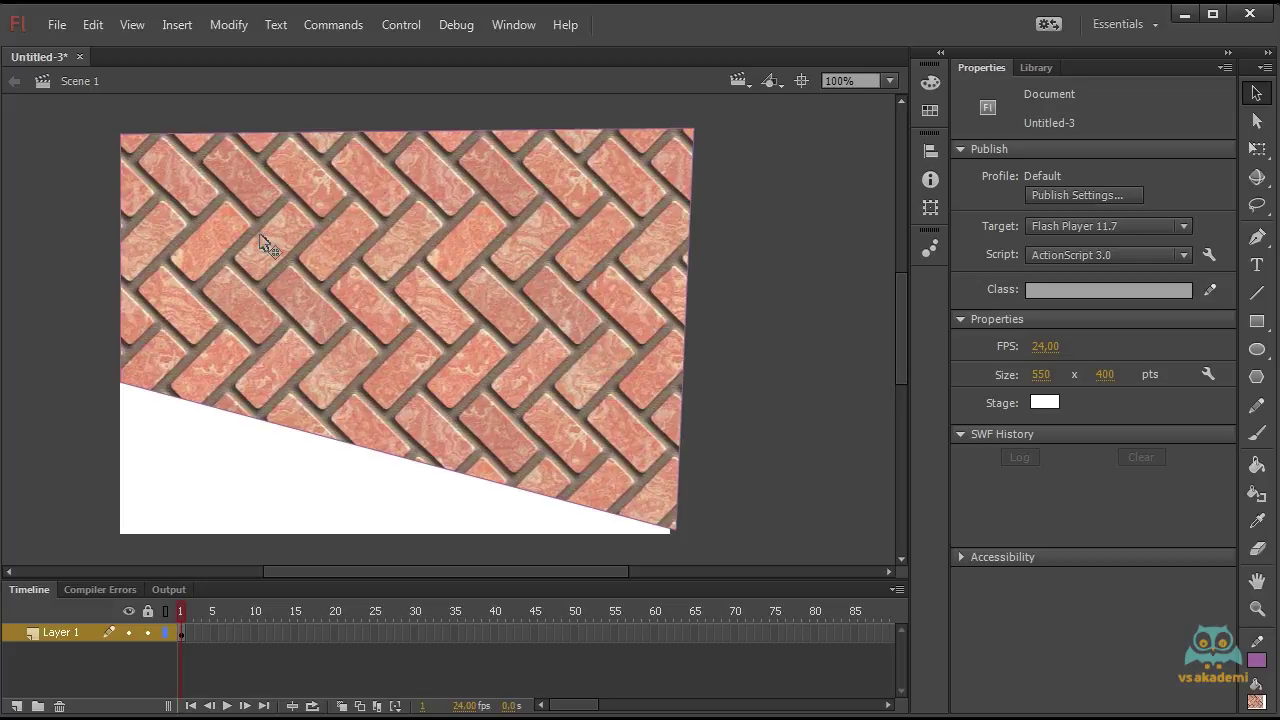
left_click(499, 219)
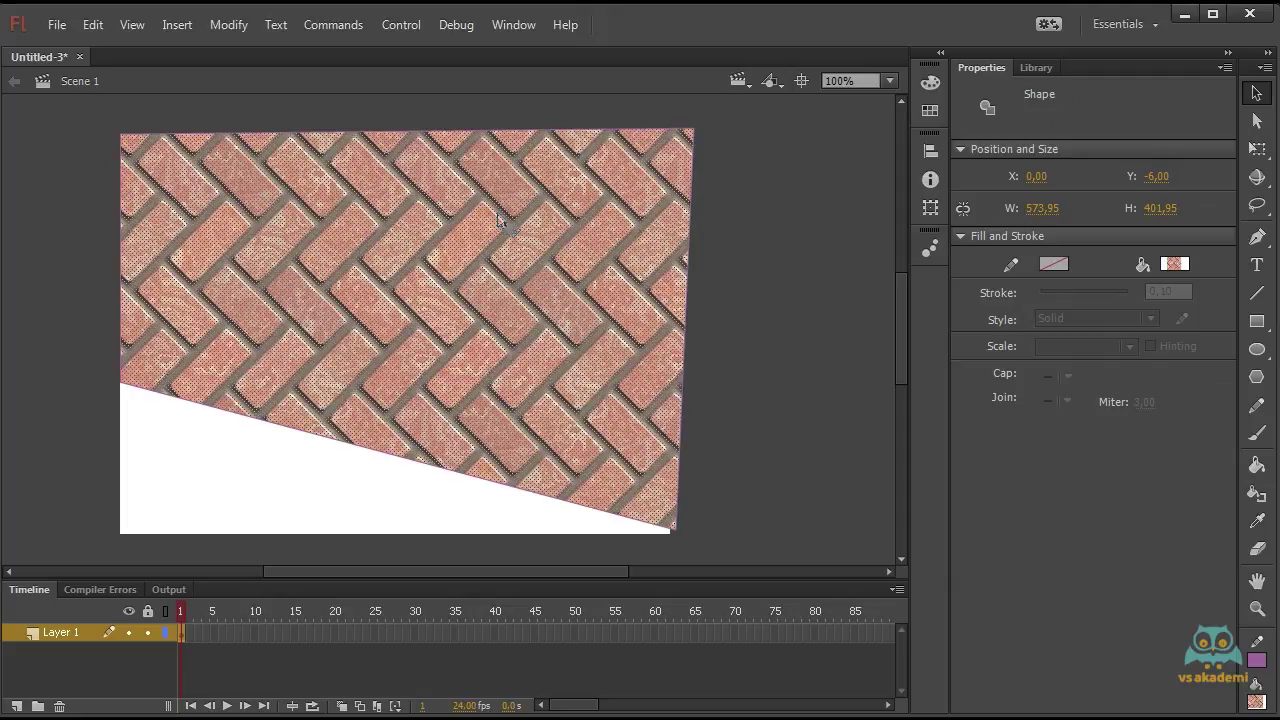
left_click(1175, 265)
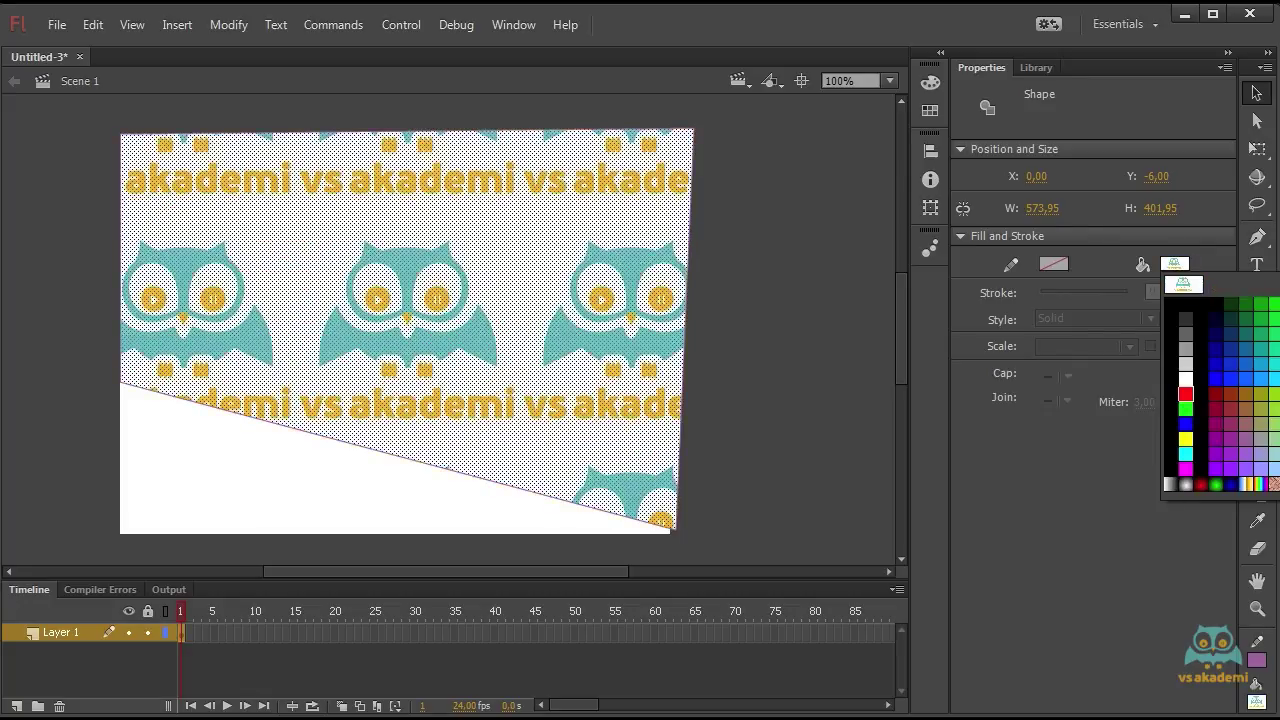
left_click(1272, 484)
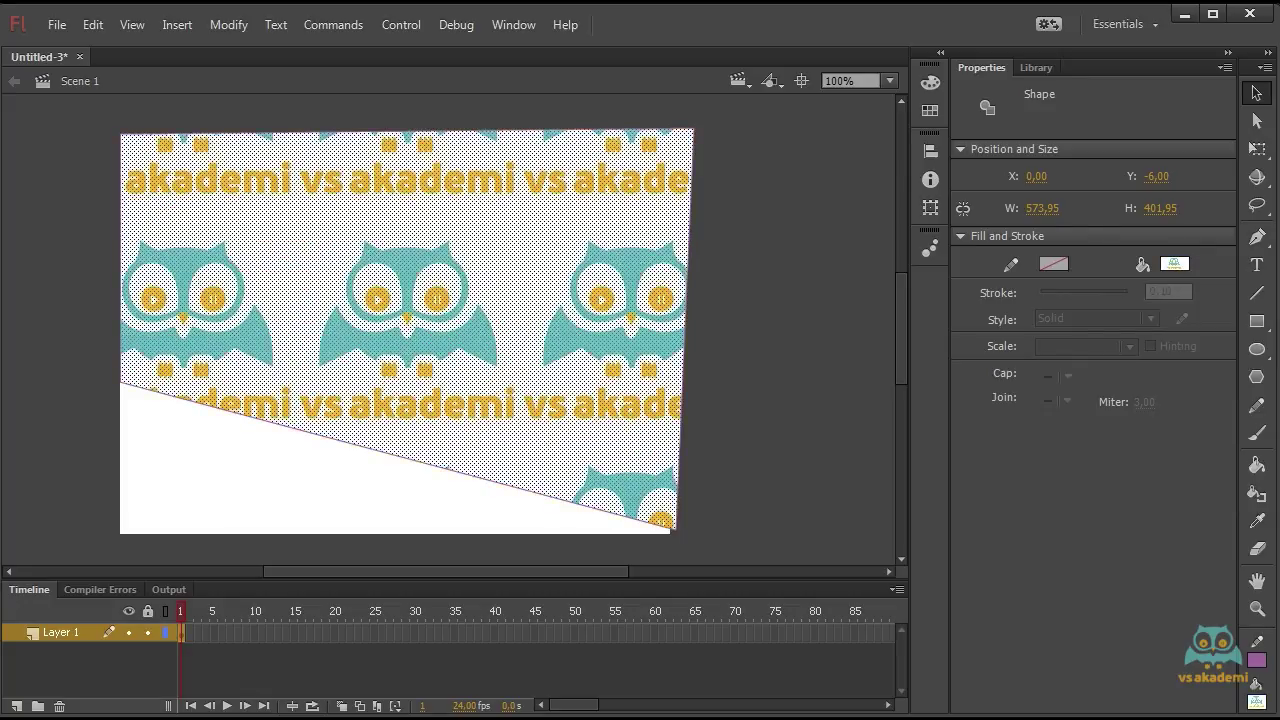
Delete the owl-patterned shape from the stage.
left_click(763, 277)
left_click(651, 251)
key("Delete")
Draw a rectangle about 282 by 284 with a black stroke and turquoise fill, and select fill and outline.
key("r")
left_click(1175, 176)
left_click(1185, 366)
left_click(1175, 176)
left_click(1275, 280)
left_click_drag(531, 187, 249, 471)
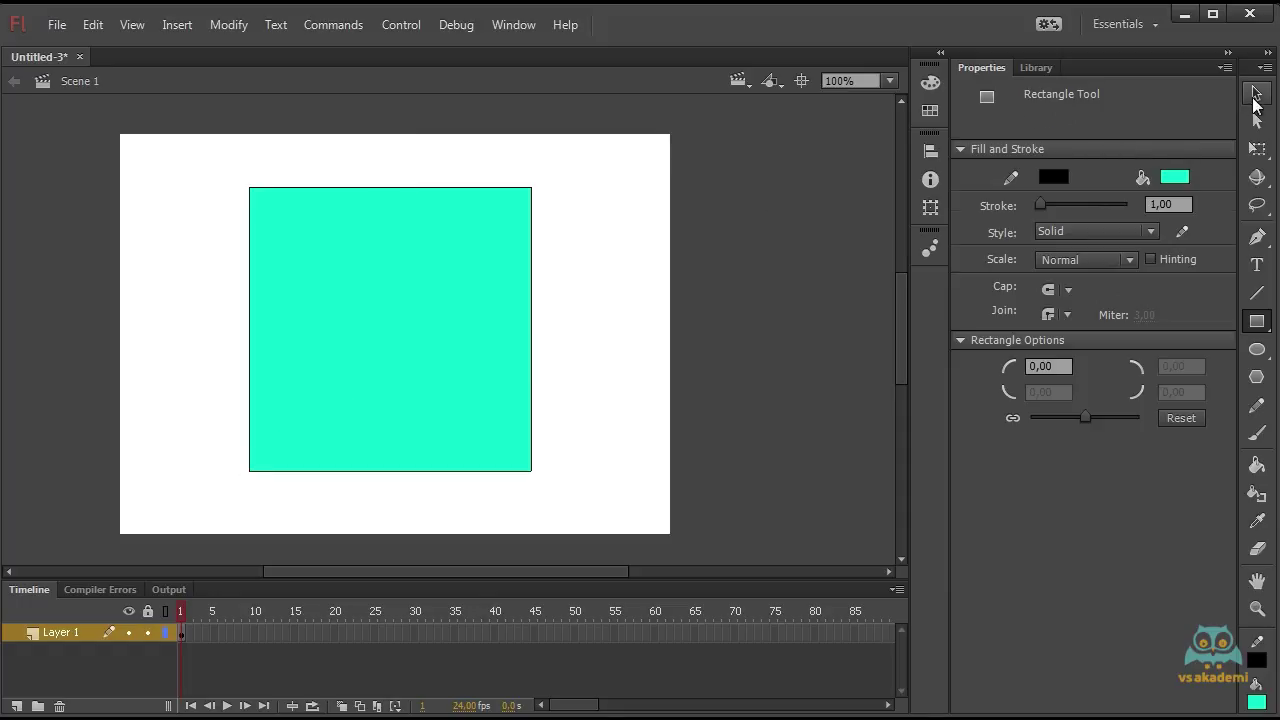
left_click(1257, 92)
double_click(366, 295)
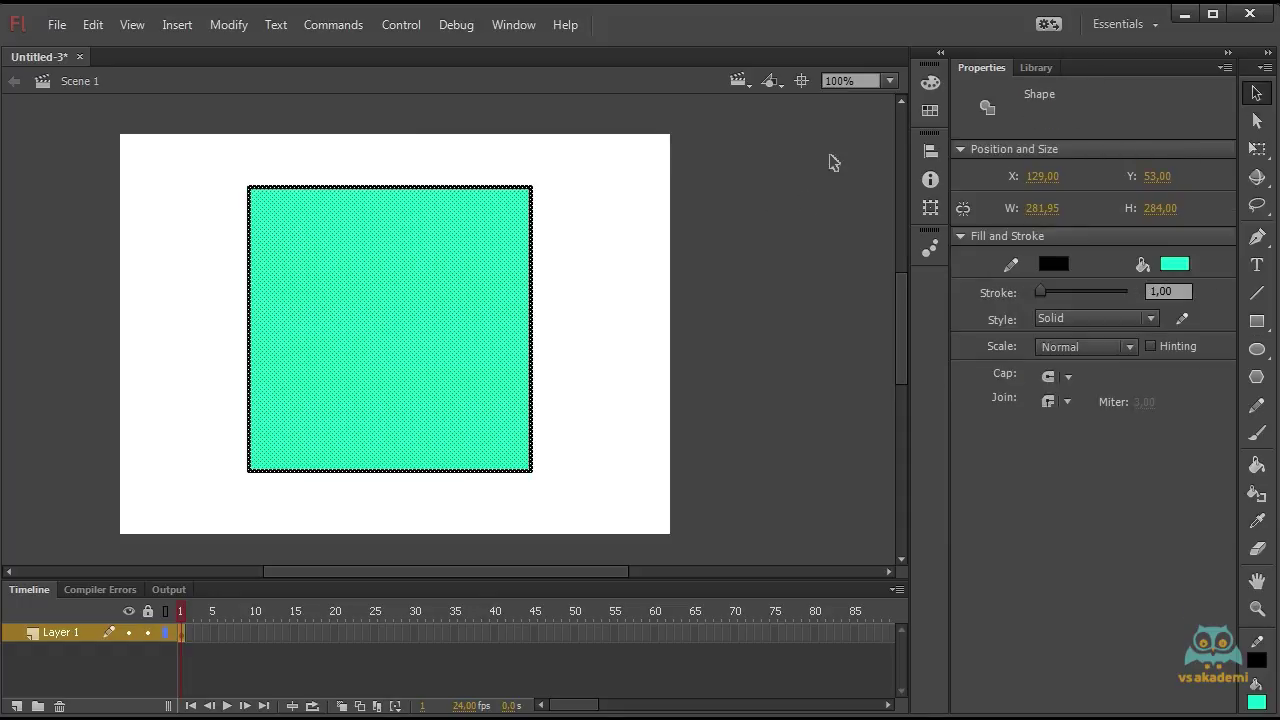
Set the rectangle's fill type to None and deselect the shape.
left_click(931, 84)
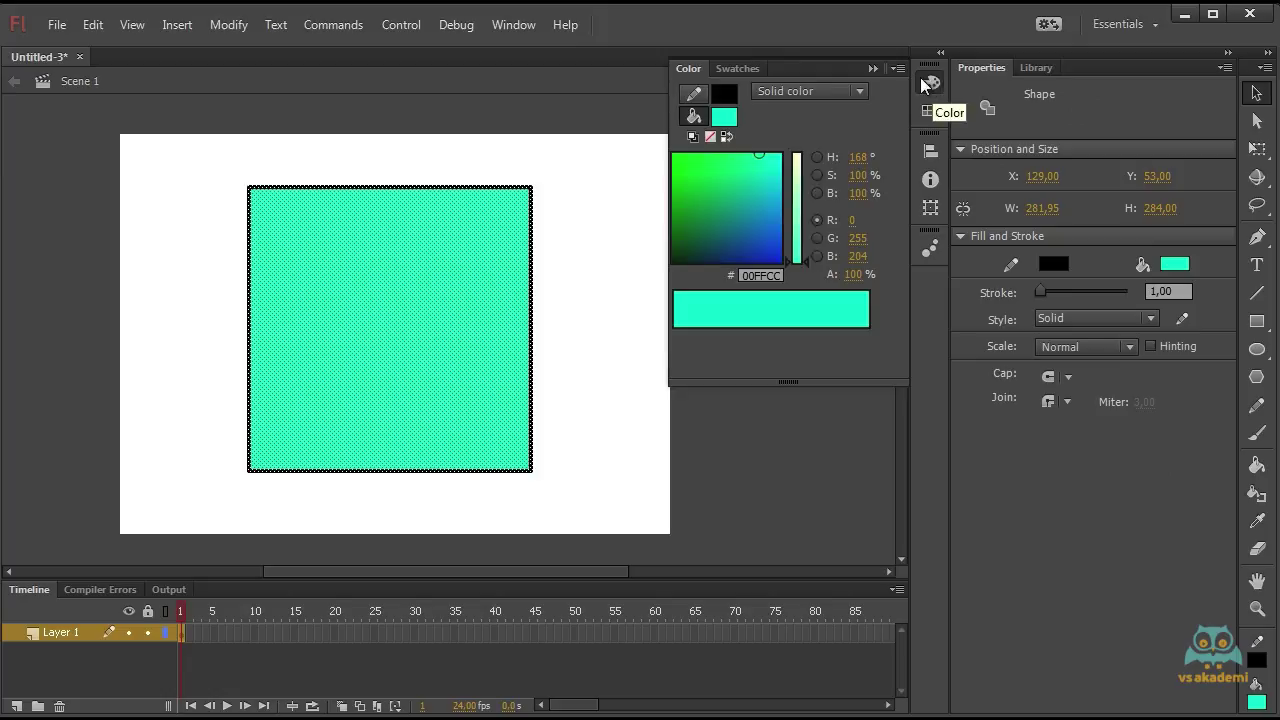
left_click(862, 93)
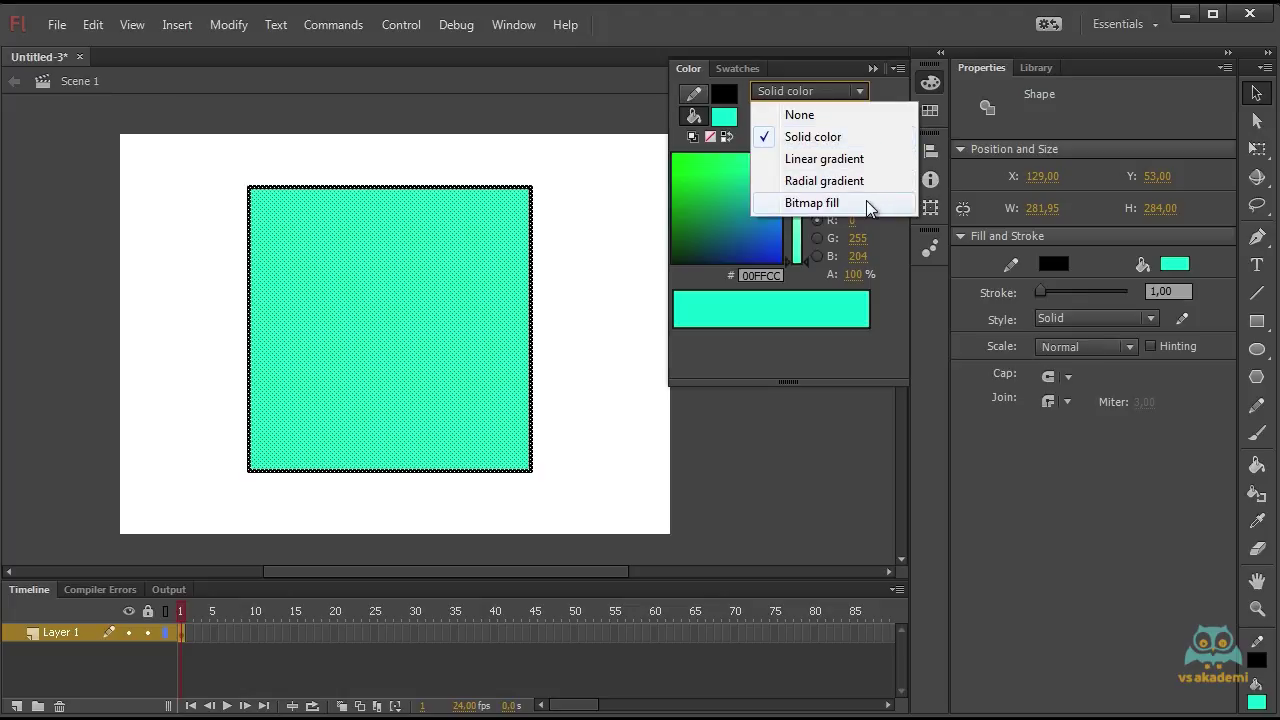
left_click(813, 120)
left_click(602, 306)
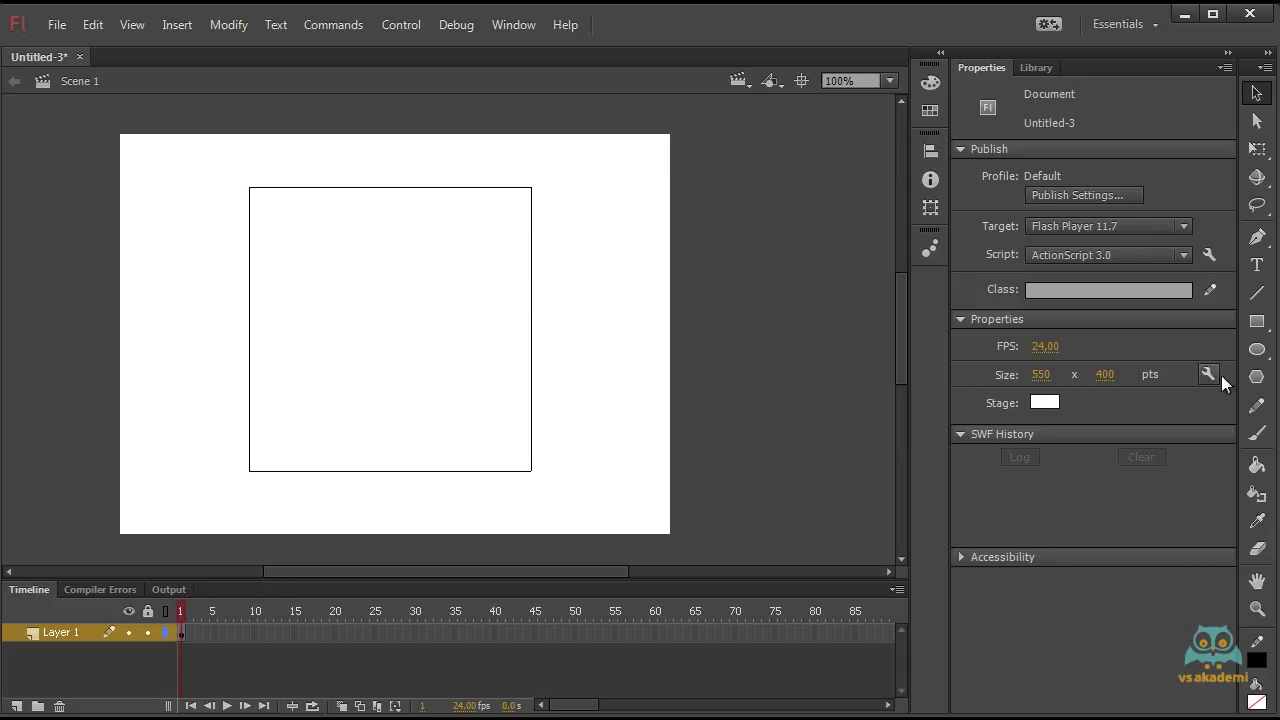
Restore the turquoise fill inside the rectangle's outline and select the whole shape.
left_click(1257, 465)
left_click(305, 230)
left_click(1257, 93)
double_click(277, 263)
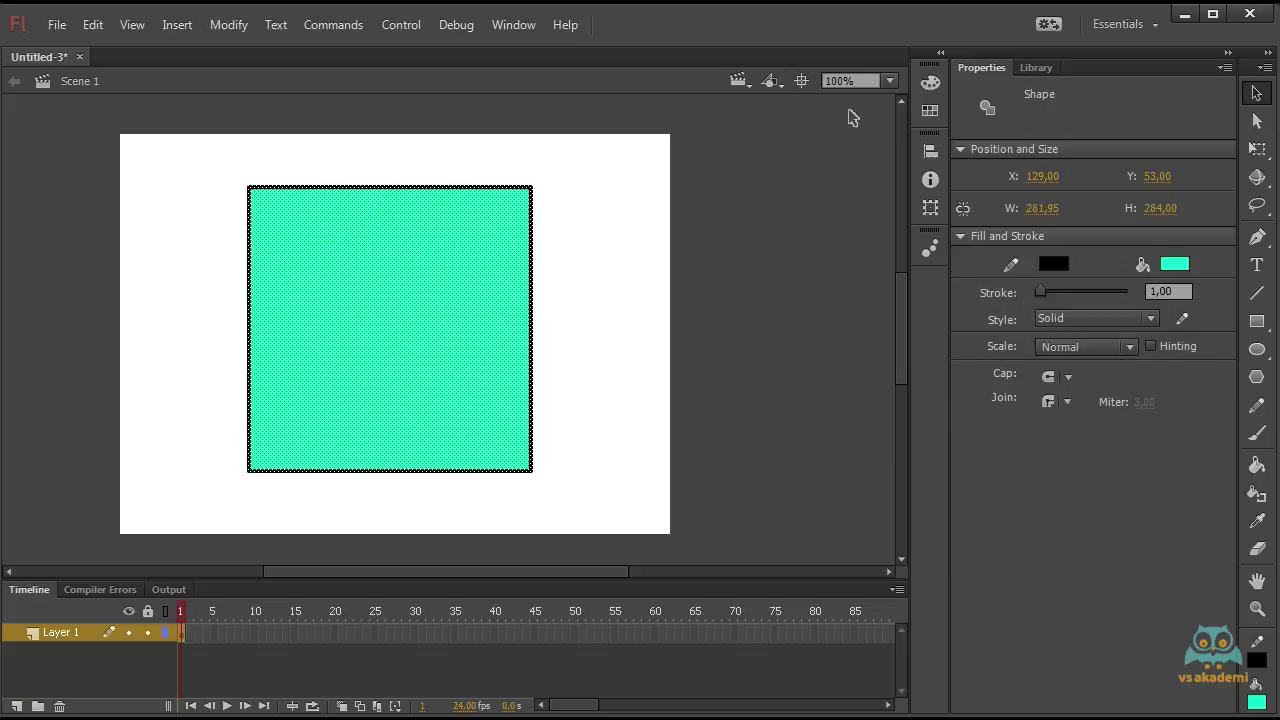
Keep the rectangle's fill as Solid color and mix the orange shade CD8035 for it.
left_click(930, 82)
left_click(821, 89)
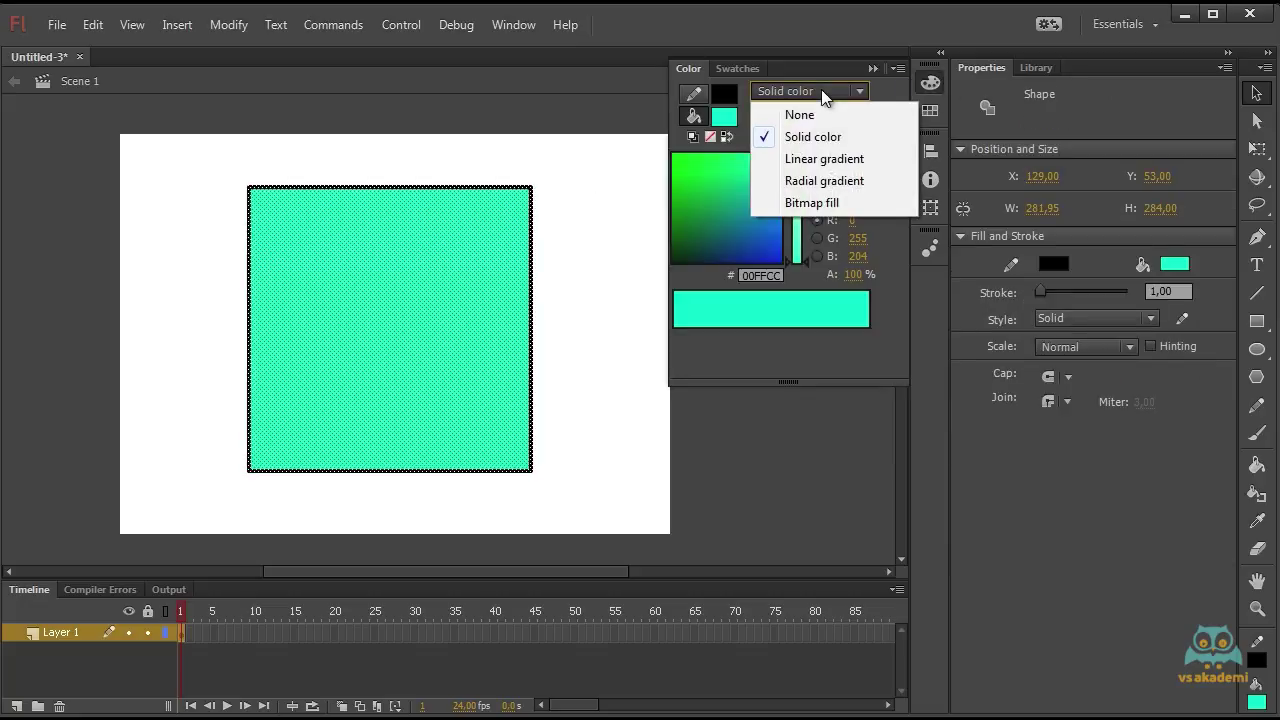
left_click(814, 136)
left_click(712, 199)
left_click(724, 216)
left_click(757, 203)
left_click(722, 179)
left_click(707, 201)
left_click(790, 192)
left_click(755, 222)
mouse_move(799, 183)
left_mouse_down()
mouse_move(804, 227)
mouse_move(791, 173)
left_mouse_up()
left_click(685, 180)
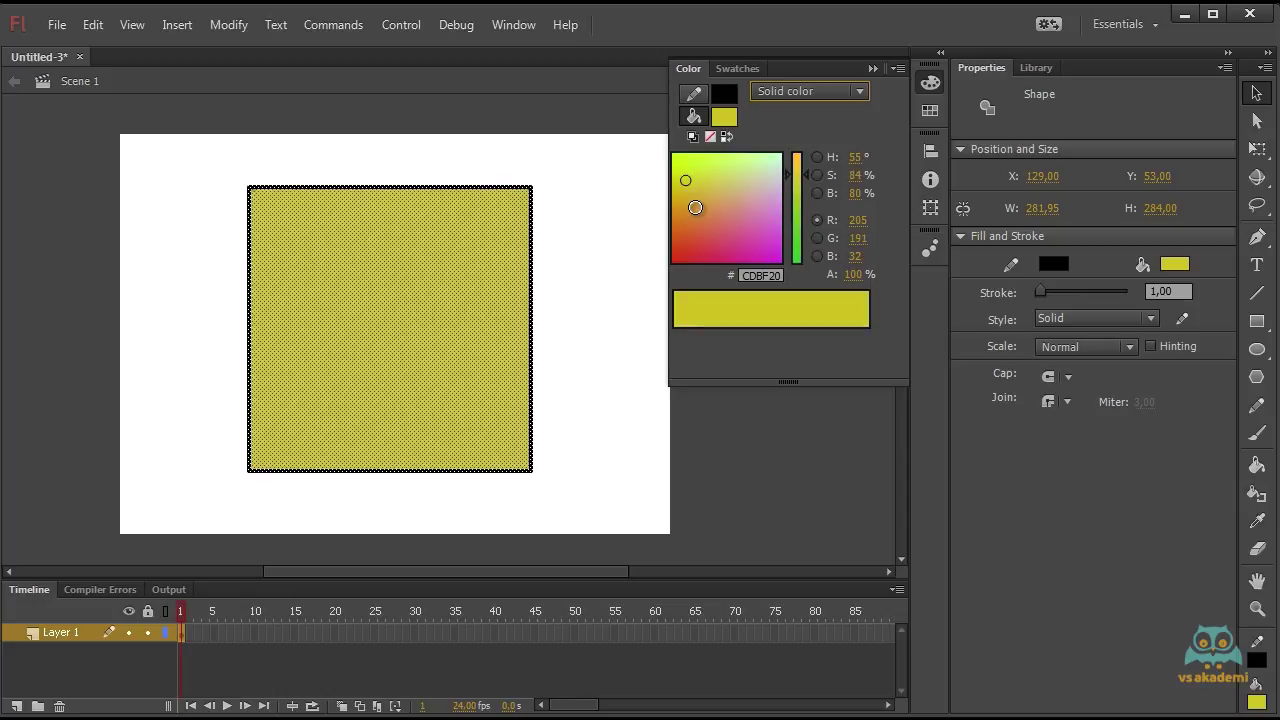
left_click(695, 207)
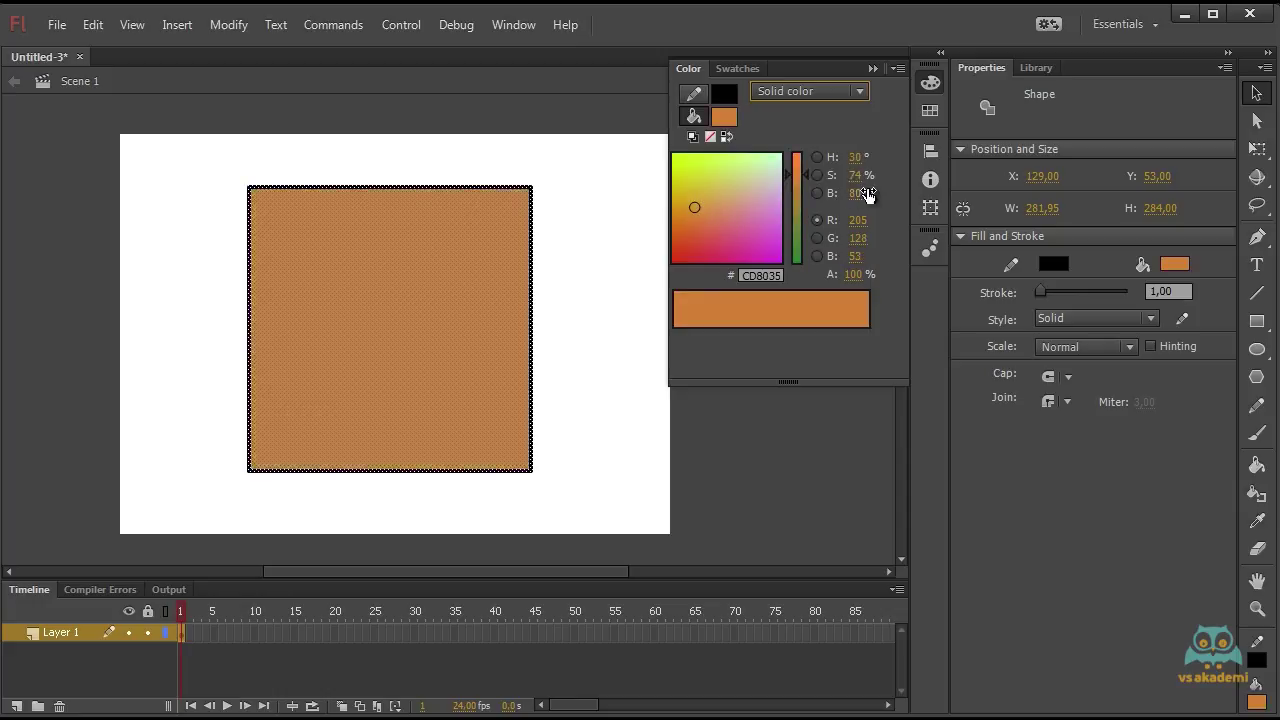
Adjust the fill's saturation, brightness and red values, then set its hex color to FF7987.
left_click_drag(849, 197, 851, 180)
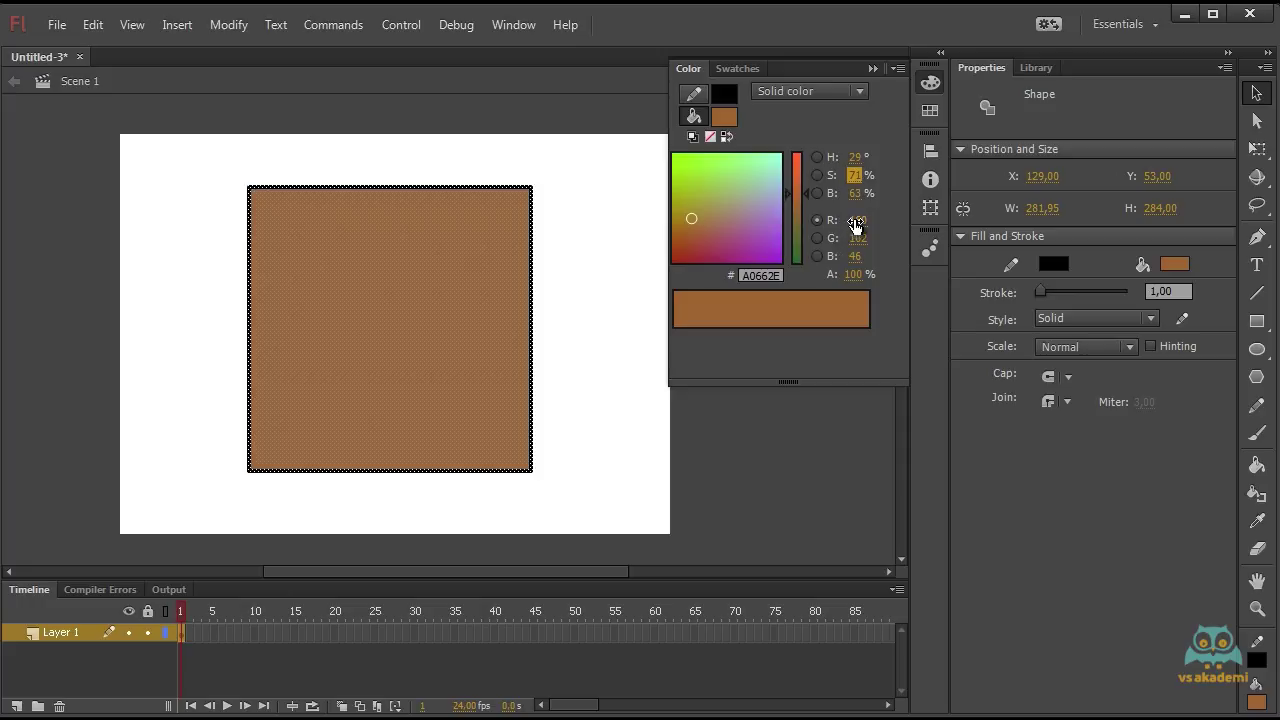
left_click_drag(855, 225, 889, 237)
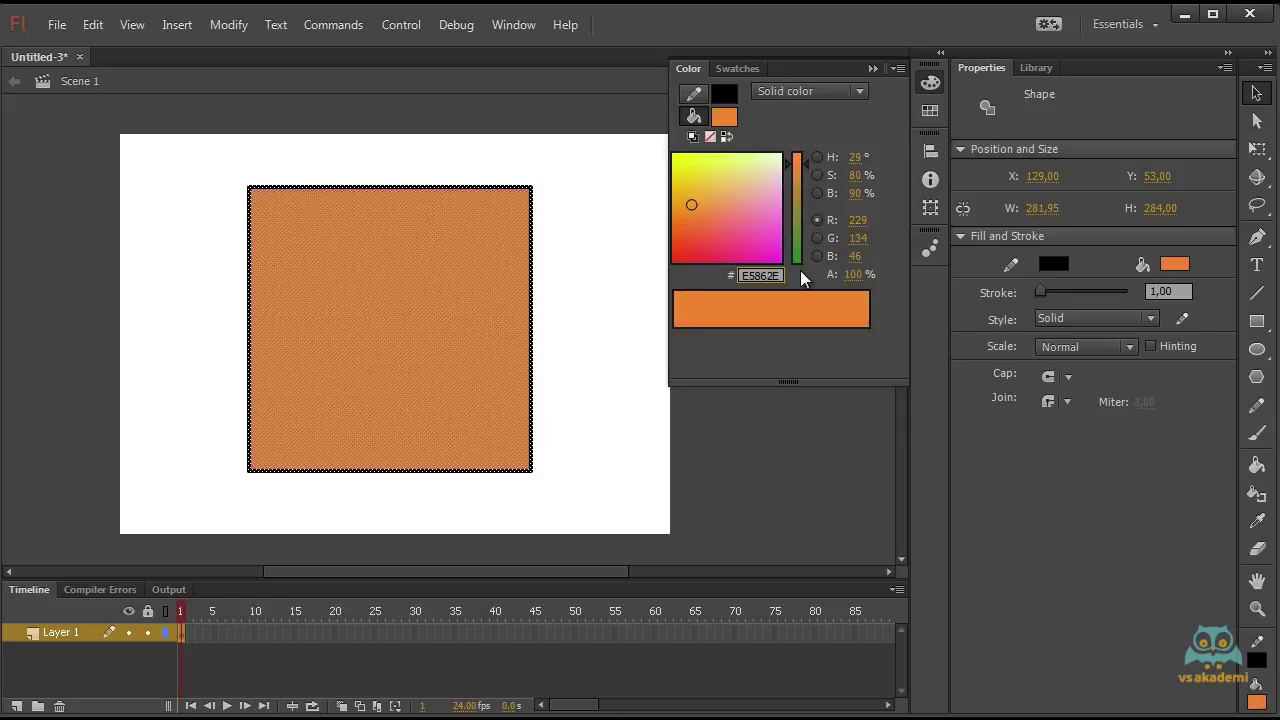
type("FF7987")
key("Return")
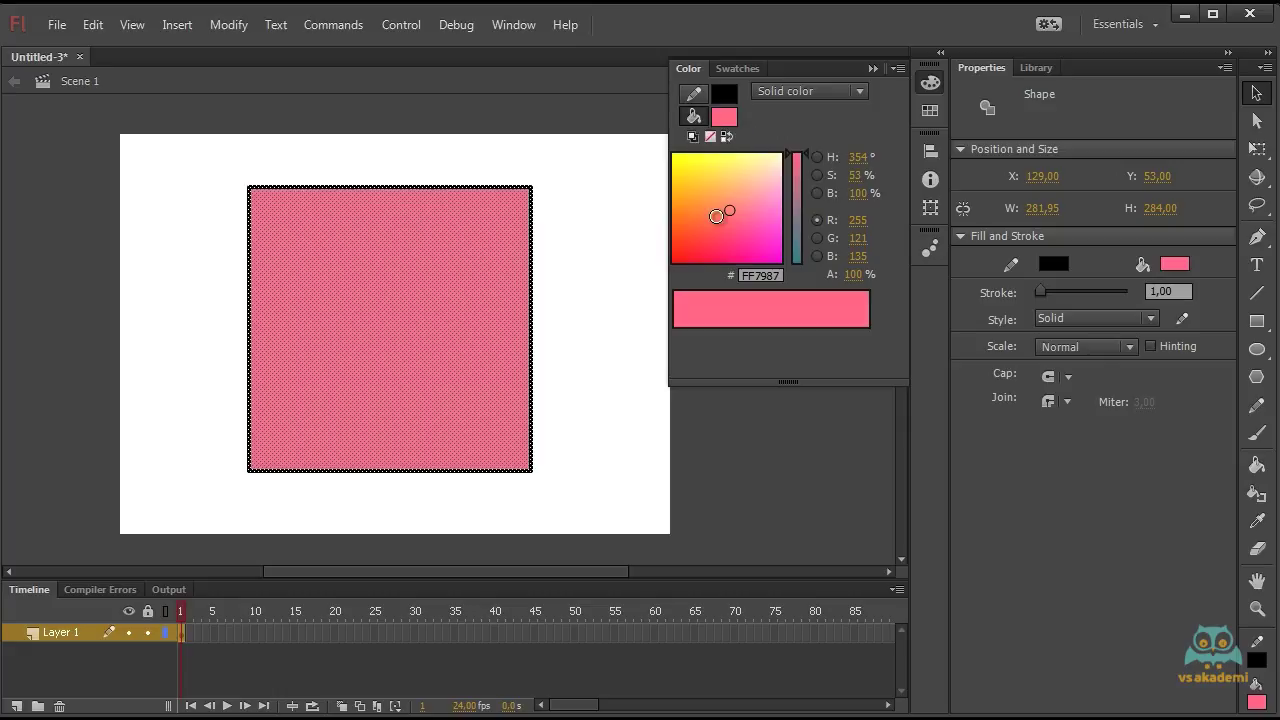
Set the rectangle's stroke to the teal shade 00BFA1, then swap the stroke and fill colors.
left_click(697, 100)
mouse_move(738, 191)
left_mouse_down()
mouse_move(755, 165)
mouse_move(705, 162)
mouse_move(735, 210)
mouse_move(744, 178)
left_mouse_up()
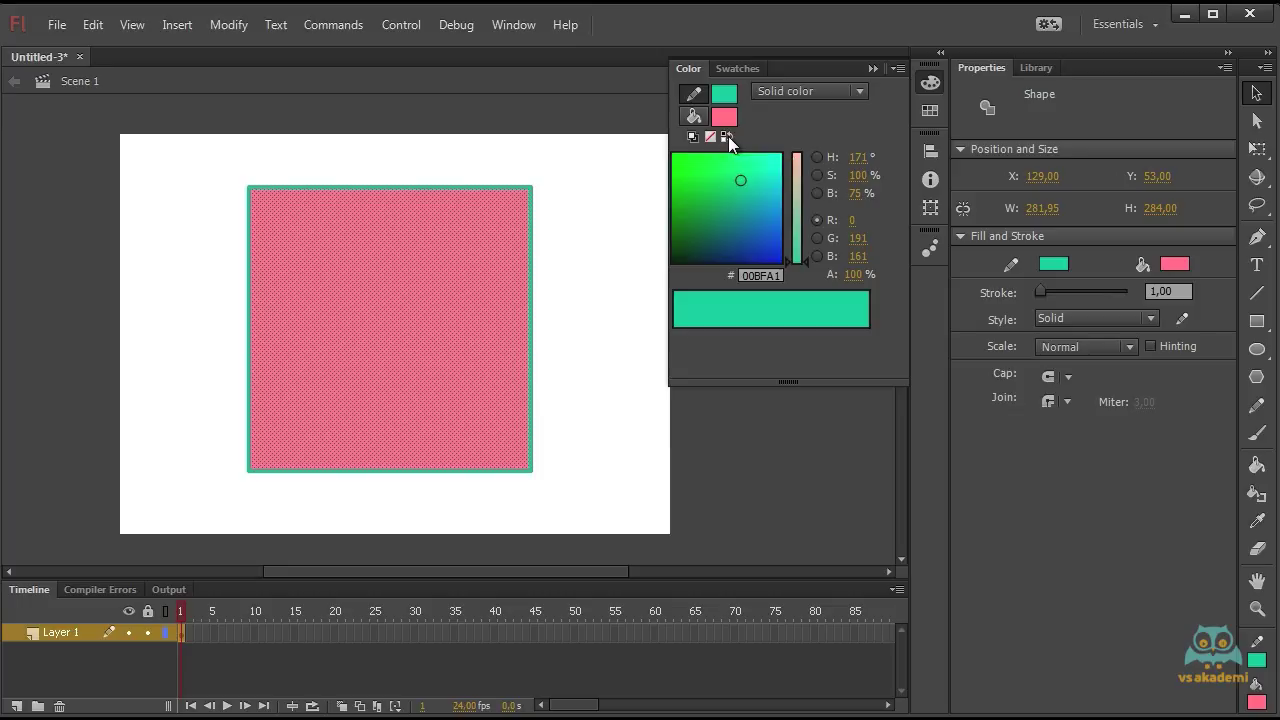
left_click(727, 137)
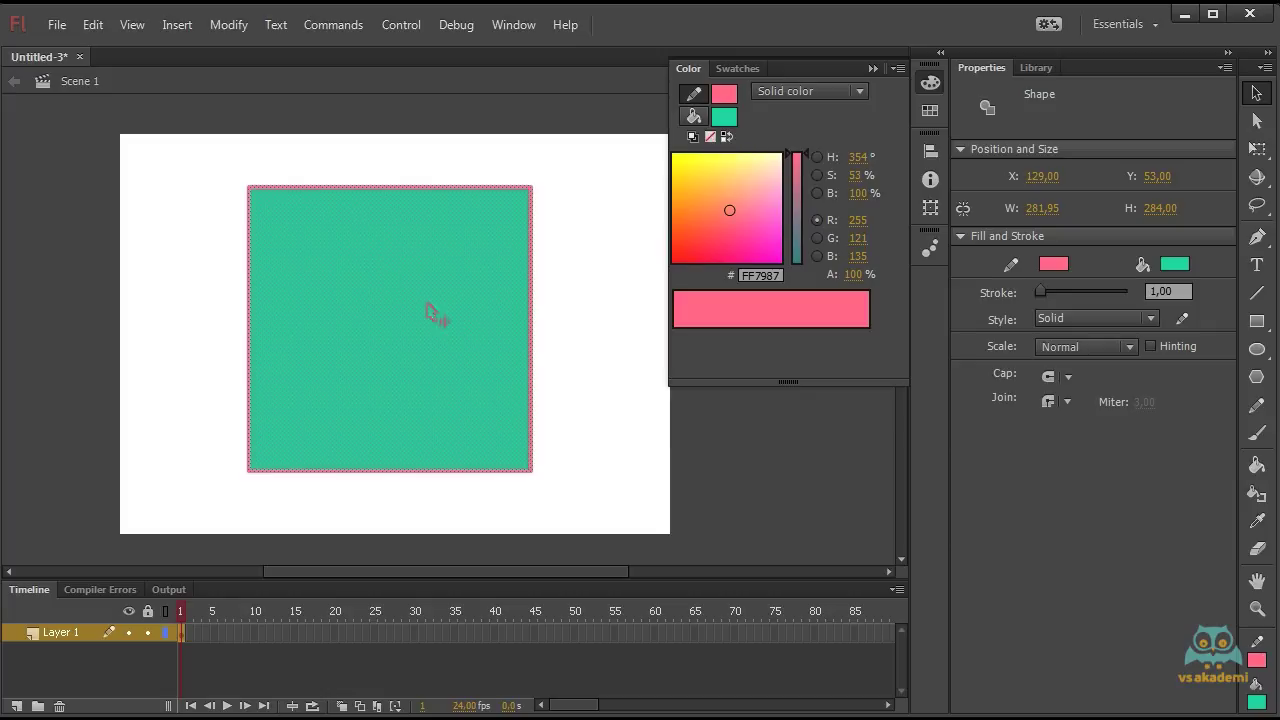
Reset the rectangle to the default black stroke and white fill.
left_click(693, 141)
left_click(580, 206)
left_click(468, 240)
key("s")
left_click(531, 223)
key("v")
Select the rectangle's fill and outline and apply a Linear gradient to them.
double_click(486, 229)
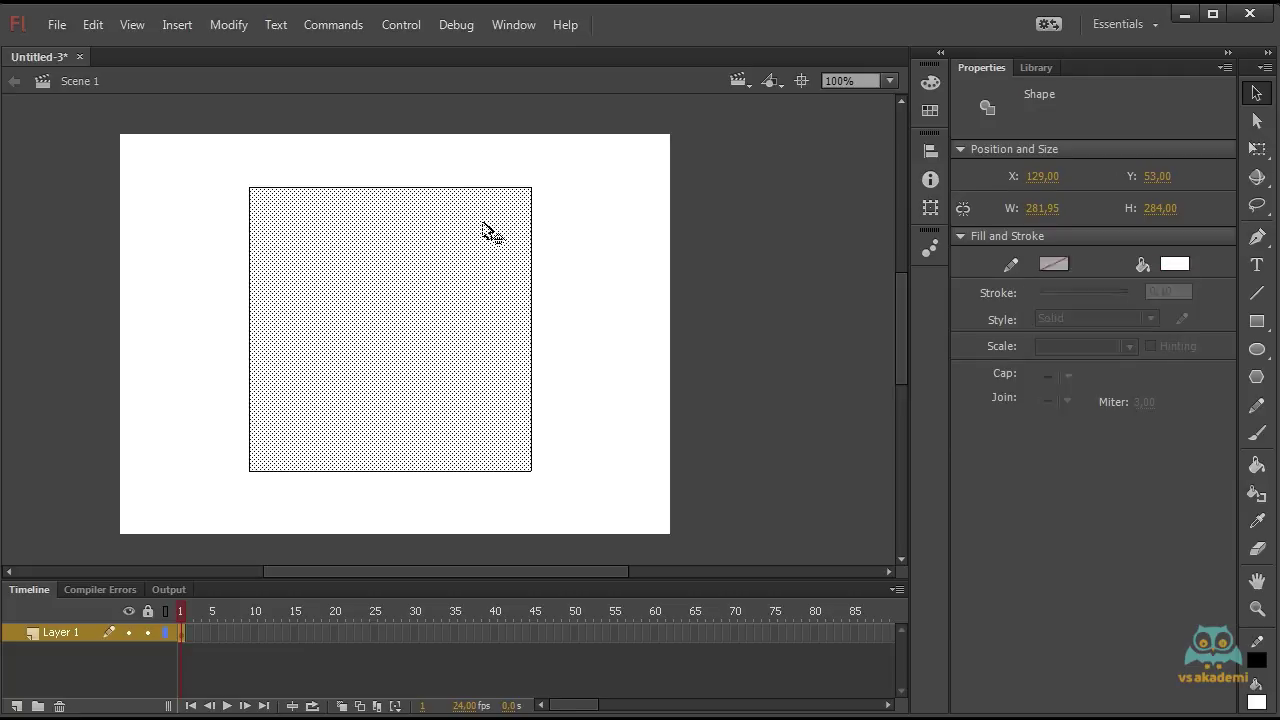
left_click(930, 82)
left_click(823, 93)
left_click(800, 157)
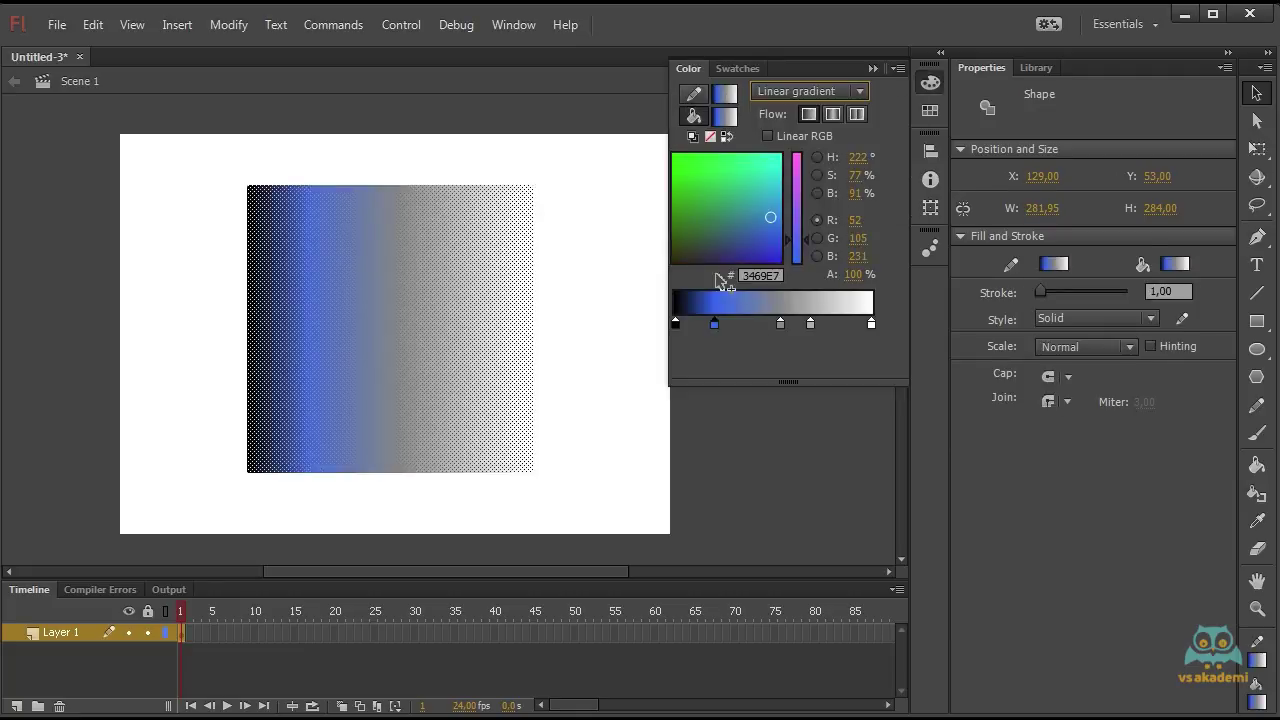
Add three color stops to the fill gradient and recolor the stop just past its middle to plum 894369.
left_click(747, 322)
left_click(764, 322)
left_click(833, 322)
left_click(781, 322)
left_click_drag(797, 173, 797, 203)
left_click(756, 187)
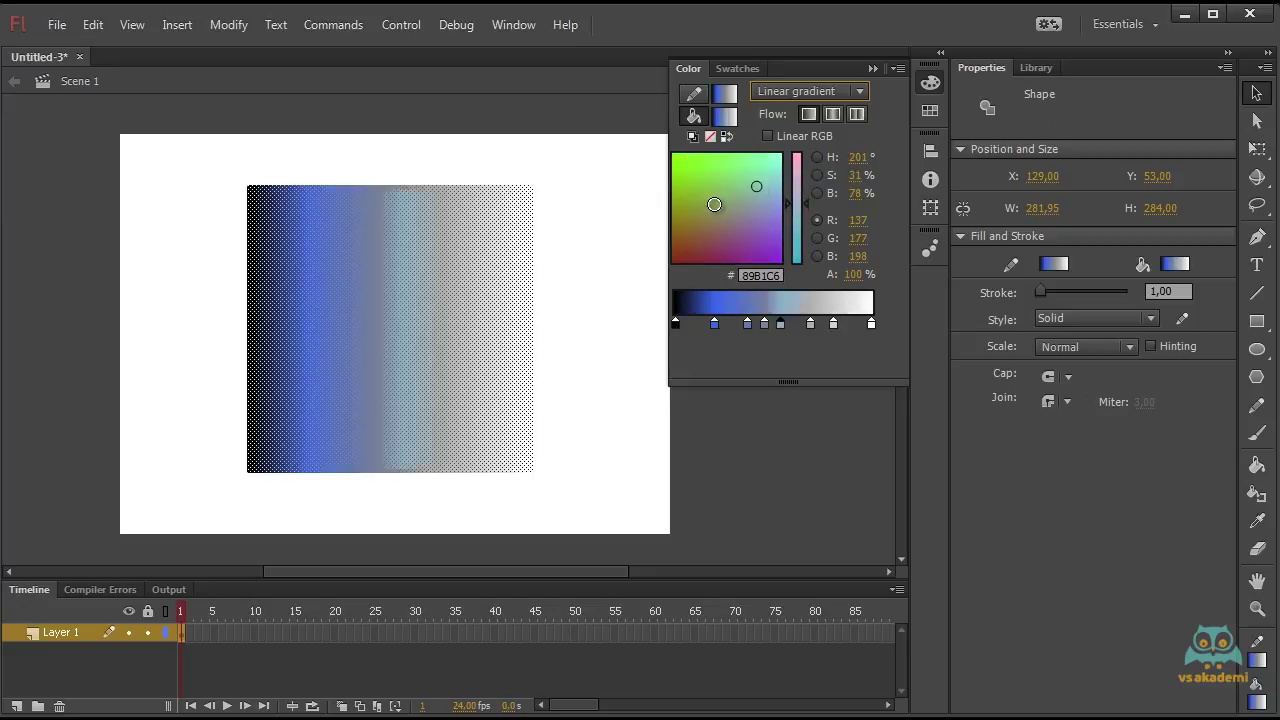
left_click(720, 235)
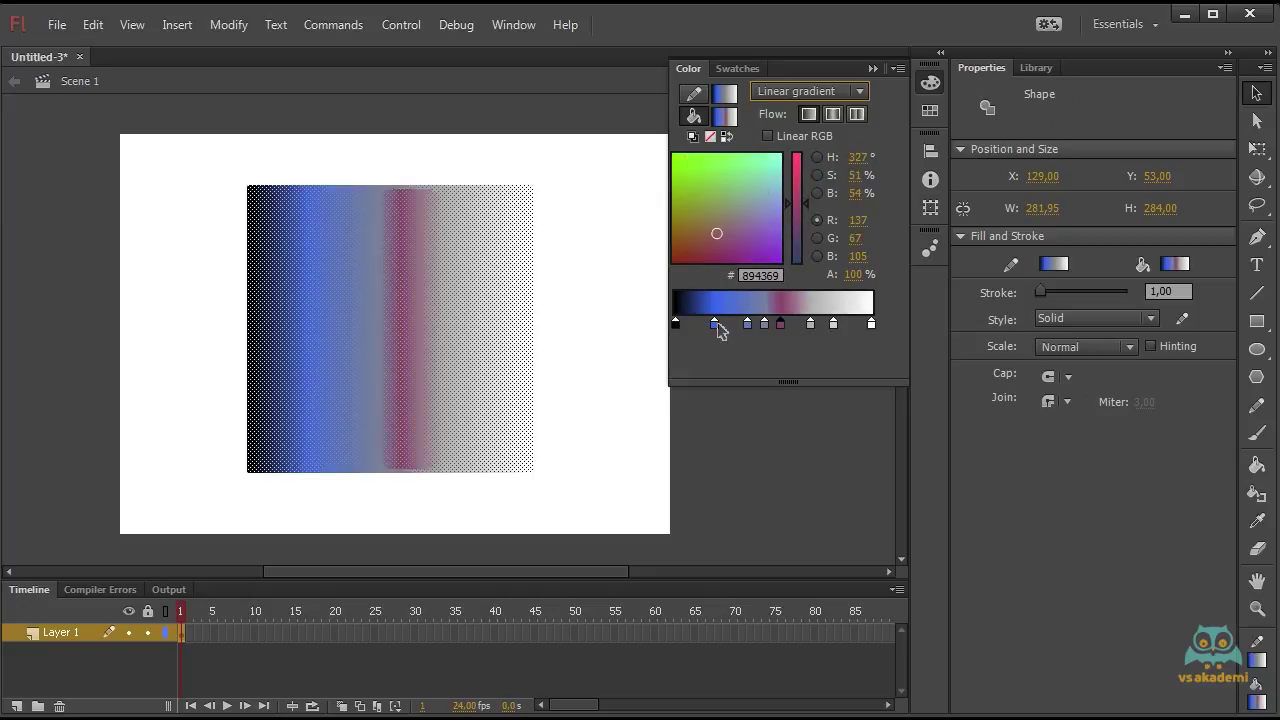
Recolor the fill gradient's second stop bright green and the stop just before the white end pink CE2569.
left_click(714, 322)
left_click_drag(713, 212, 719, 246)
left_click(833, 323)
left_click(600, 254)
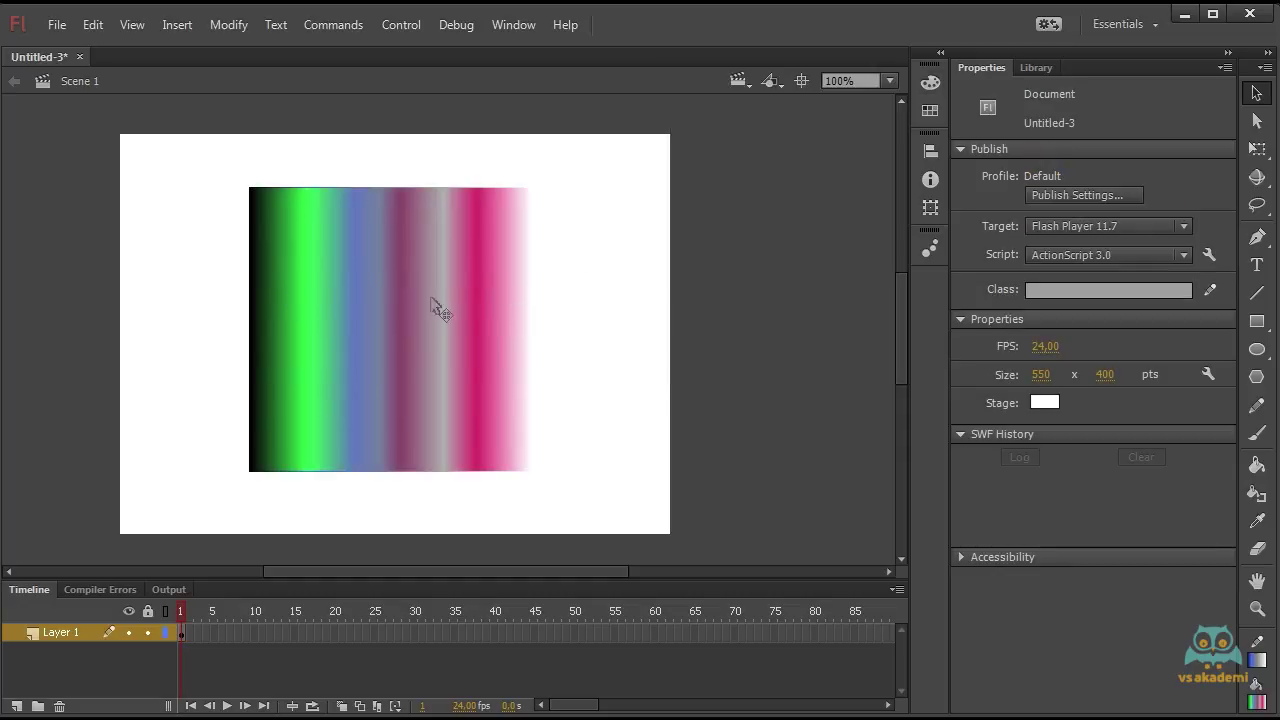
Select the rectangle's fill and change it to a Radial gradient.
left_click(429, 313)
left_click(929, 81)
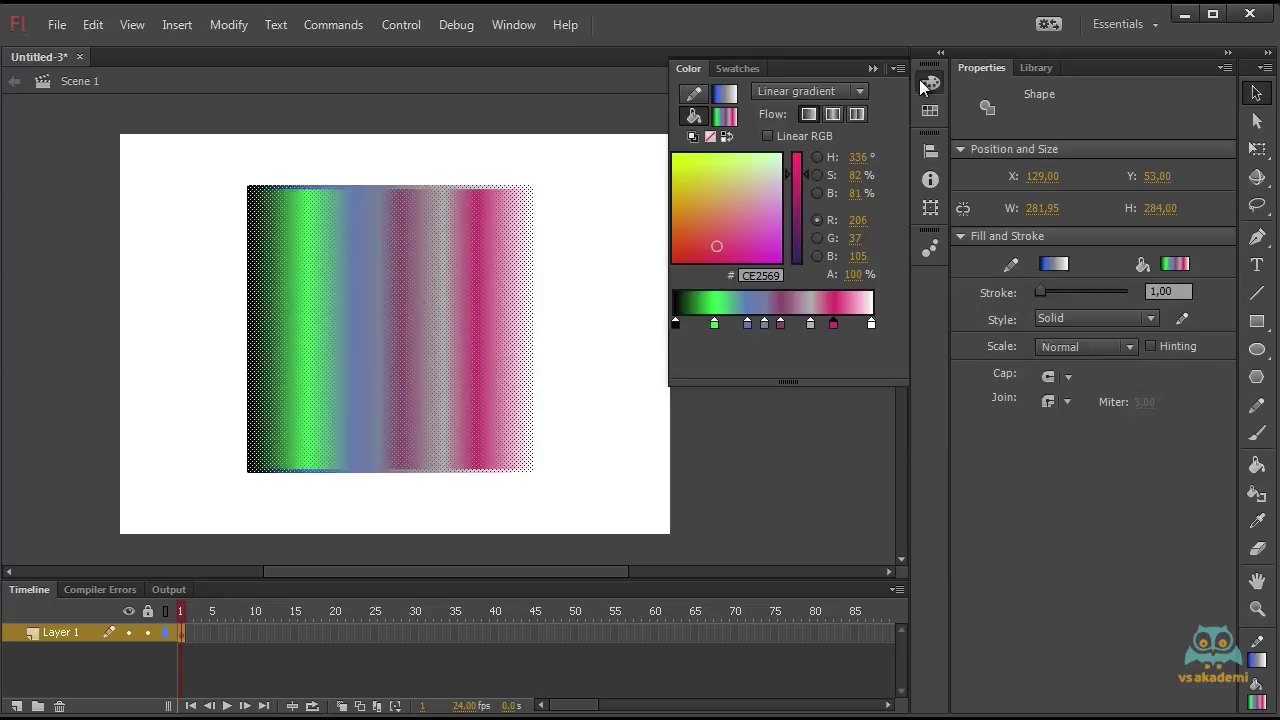
left_click(858, 91)
left_click(853, 180)
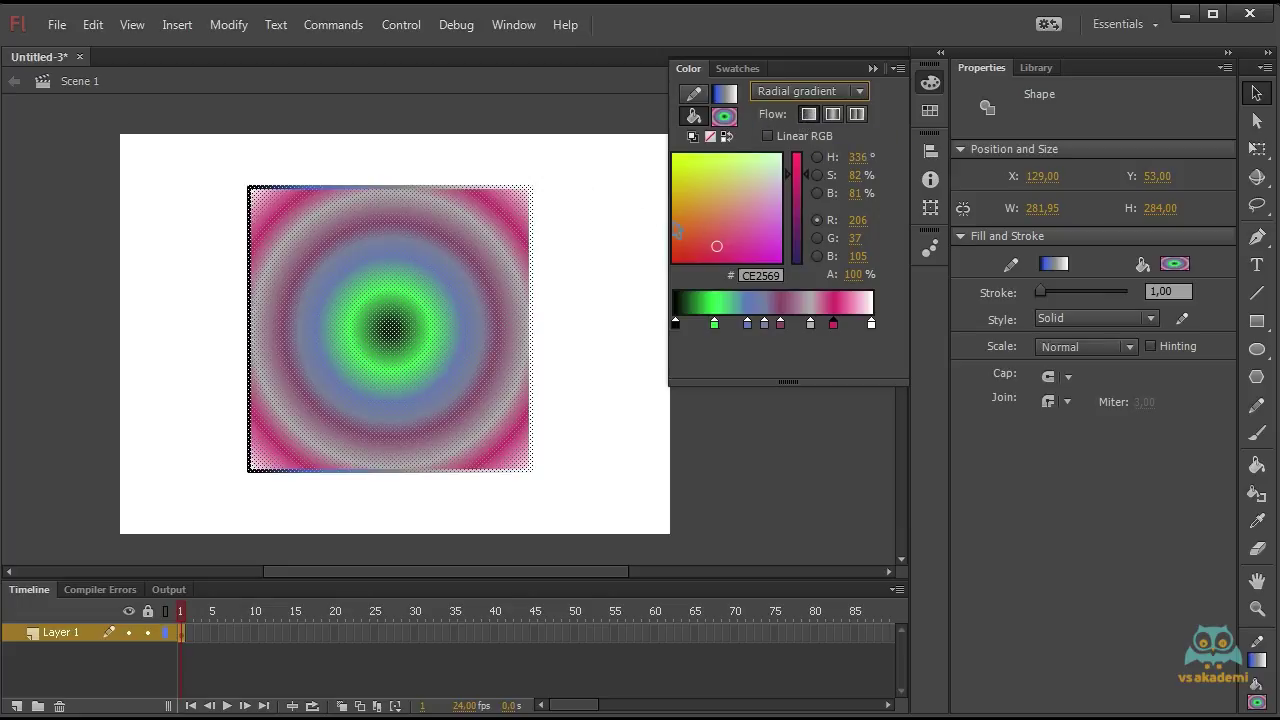
Deselect the shape and pull its upper-right corner outward, making it about 397 wide and 322 high.
left_click(1257, 93)
left_click(606, 196)
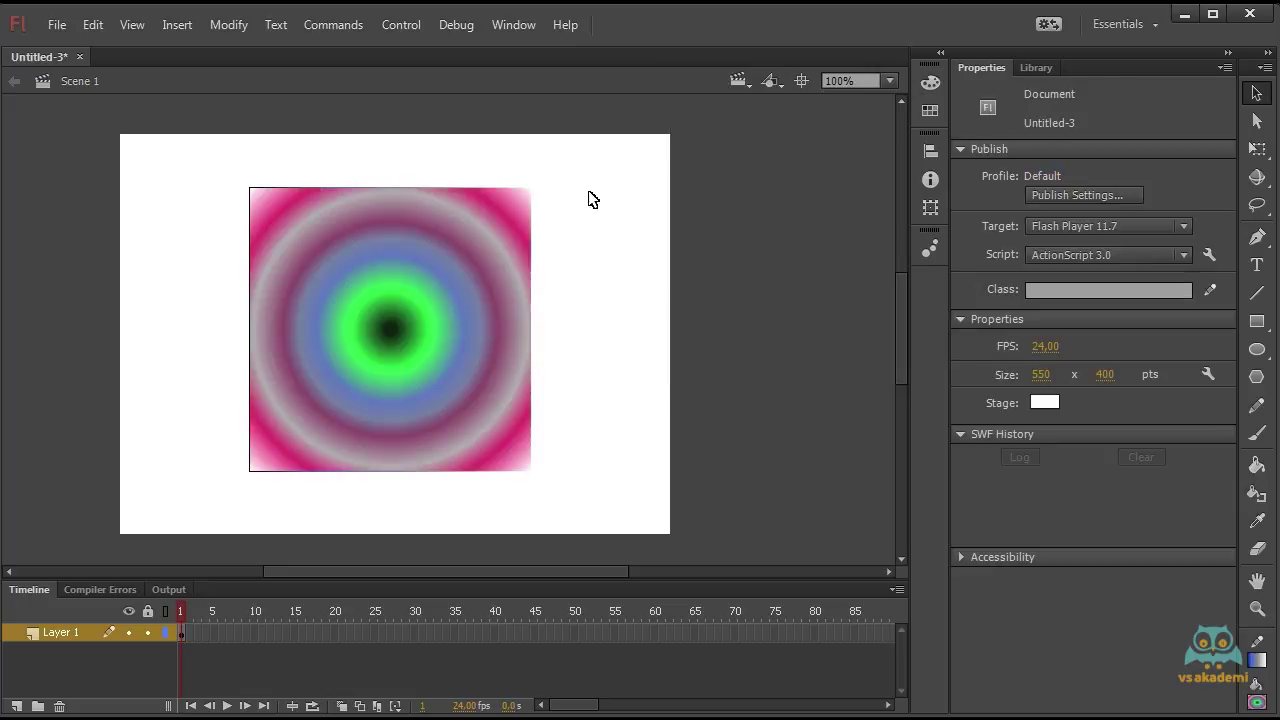
left_click_drag(531, 190, 679, 147)
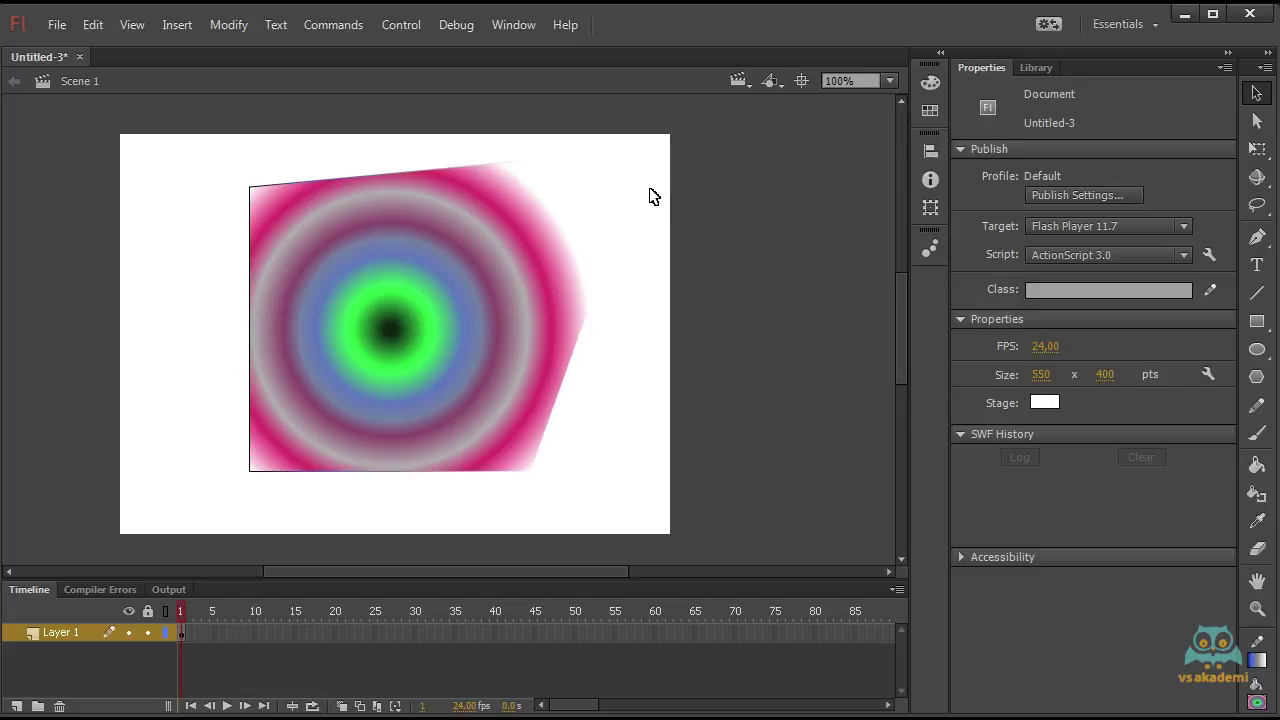
Select the whole shape, try the Reflect and Extend flows on its radial fill, and finish with the Repeat flow.
double_click(374, 329)
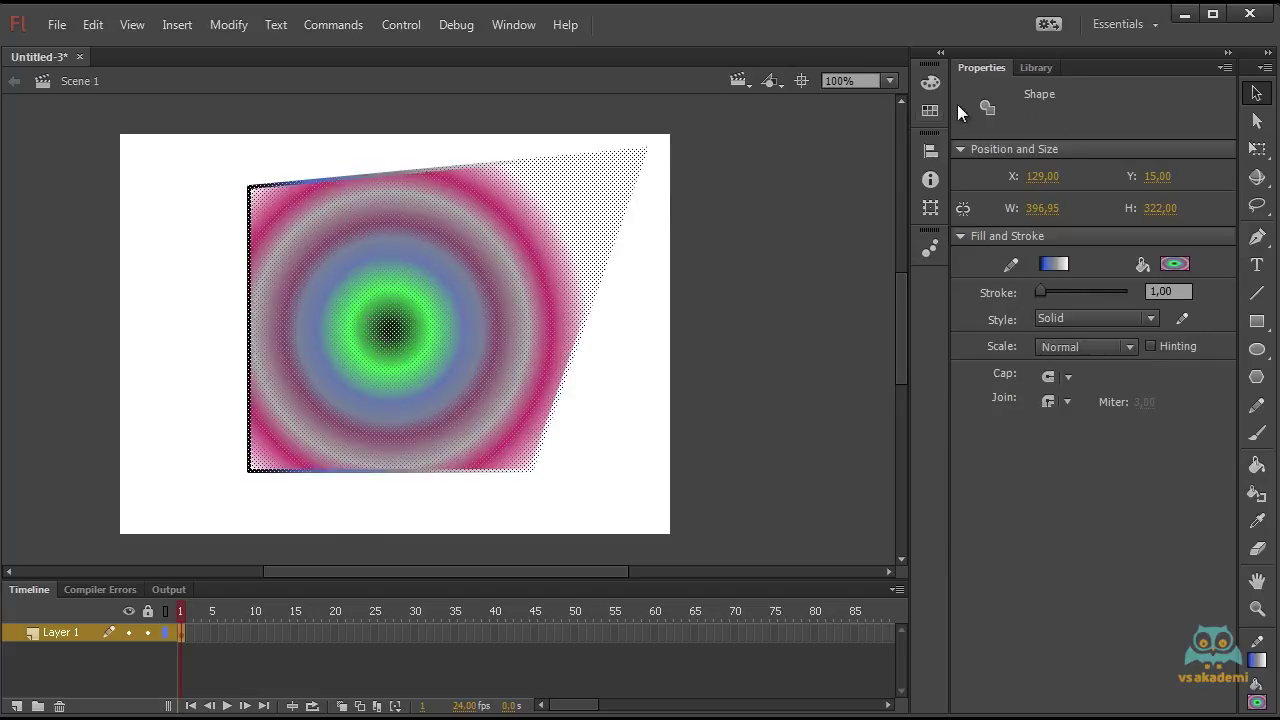
left_click(929, 84)
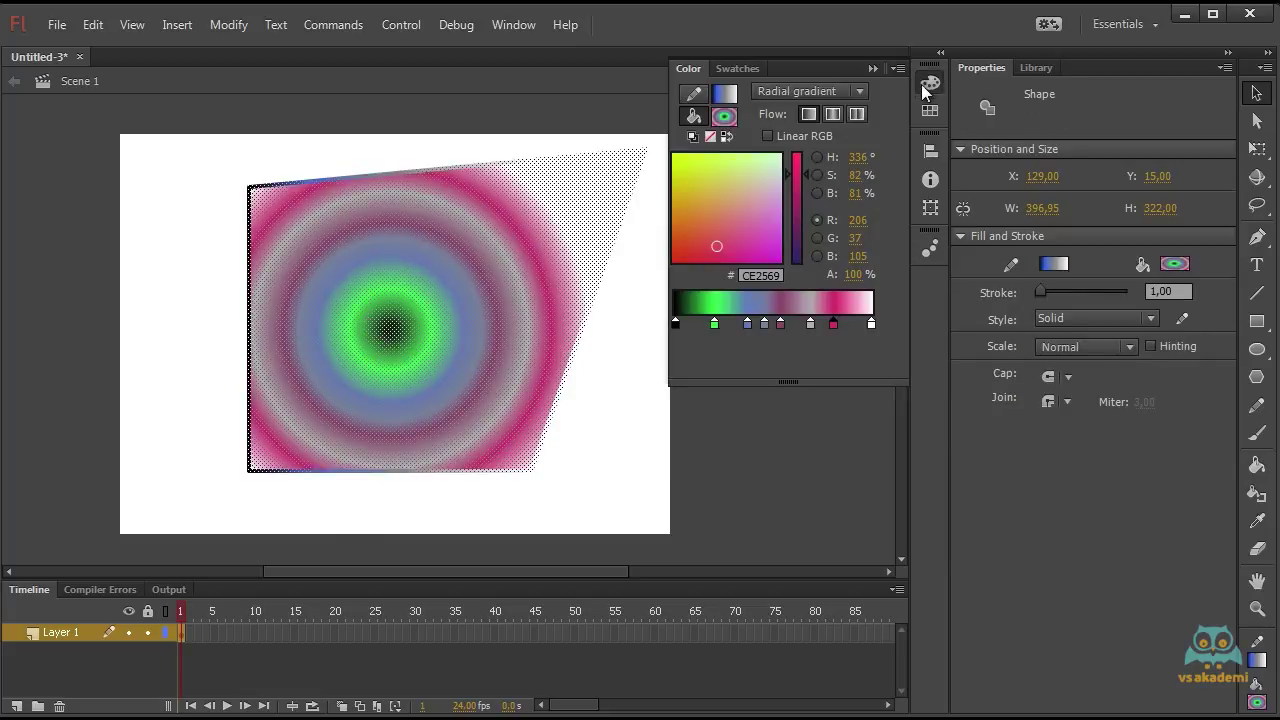
left_click(832, 112)
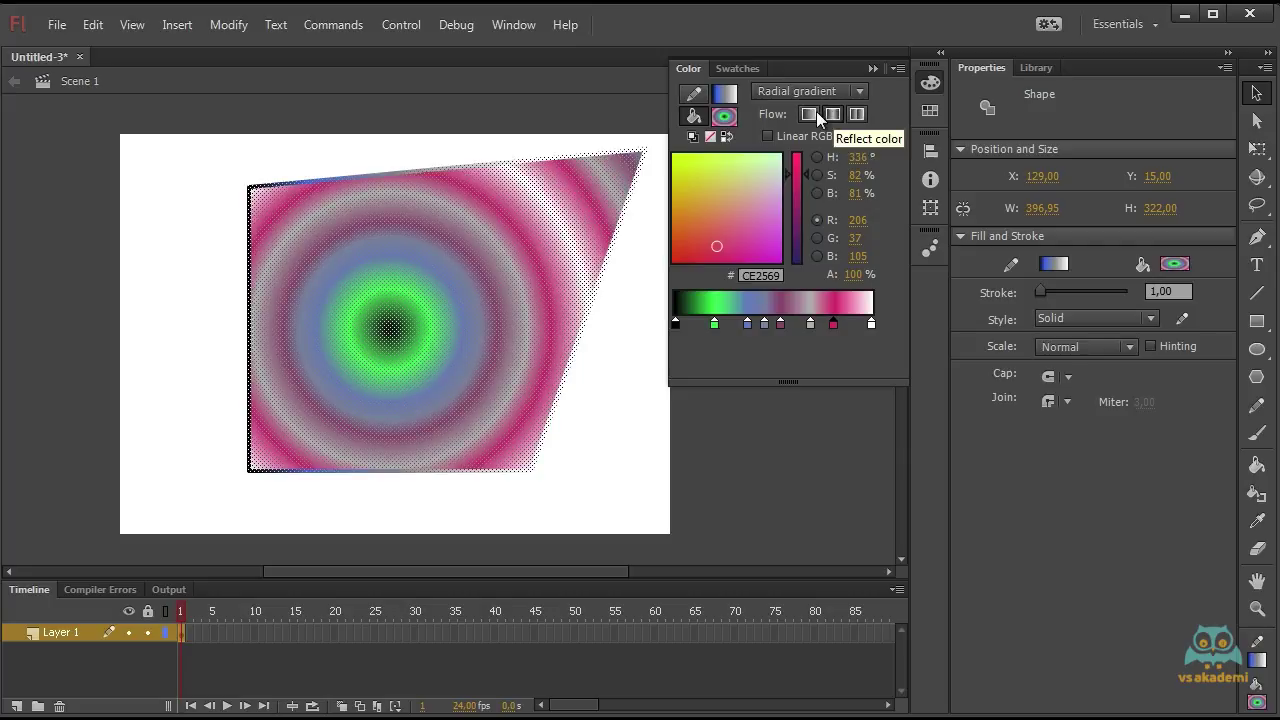
left_click(809, 114)
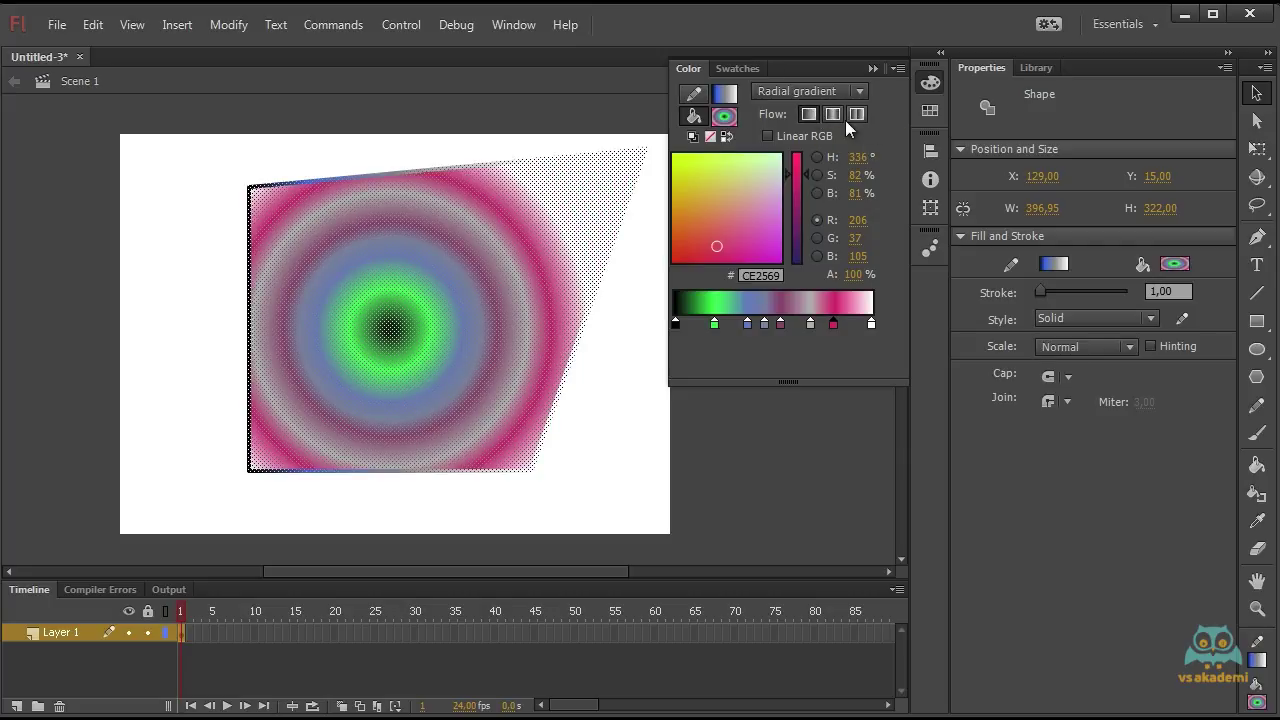
left_click(832, 114)
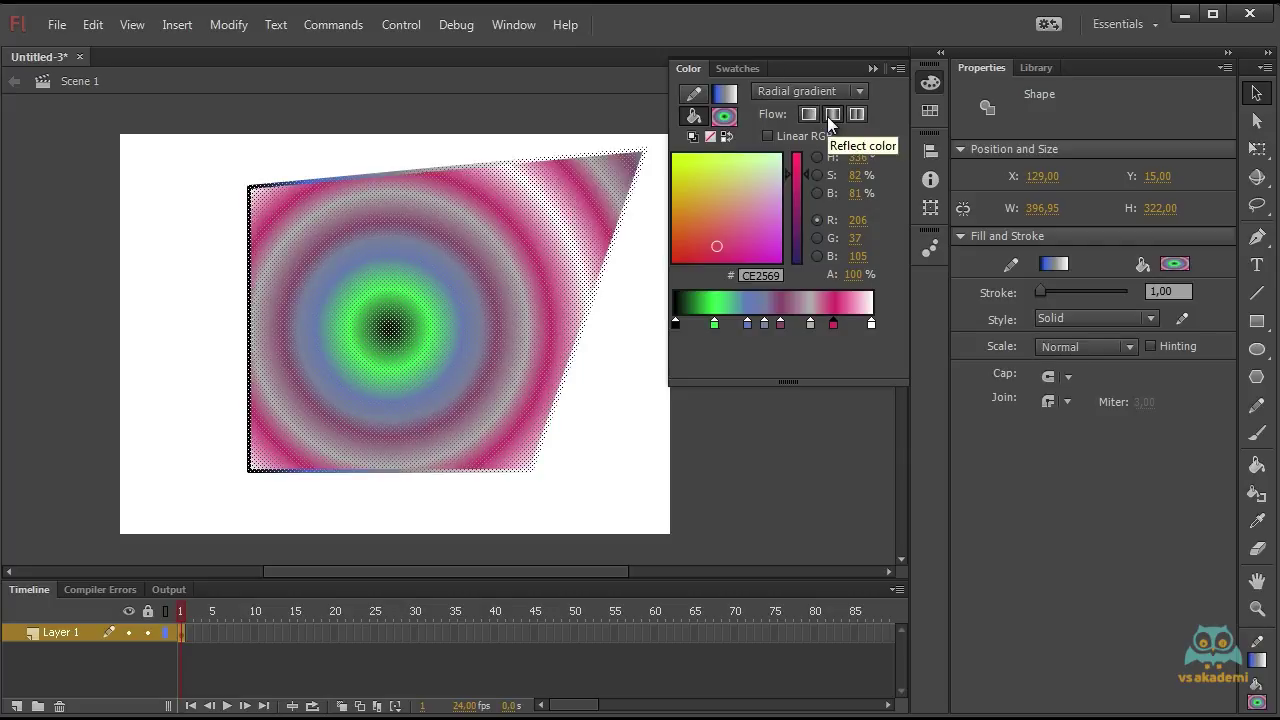
left_click(856, 114)
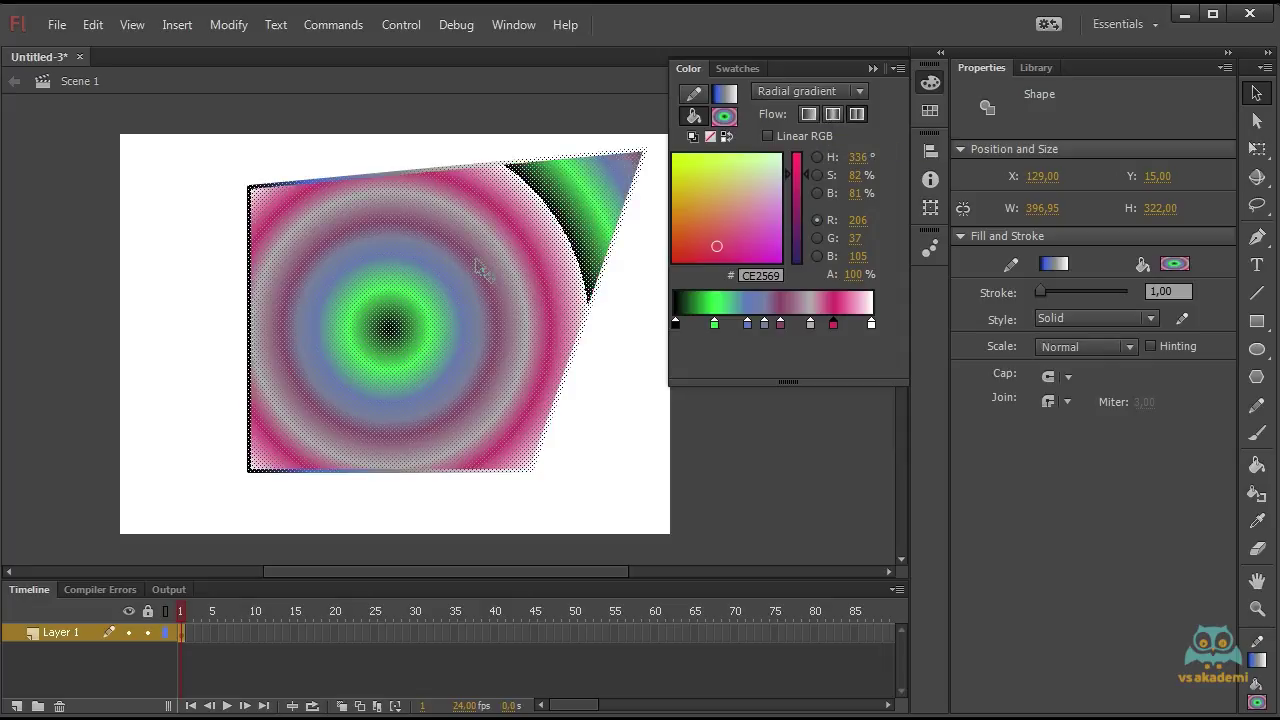
Toggle Linear RGB for the radial gradient fill and leave it enabled.
left_click(767, 136)
left_click(767, 136)
left_click(767, 136)
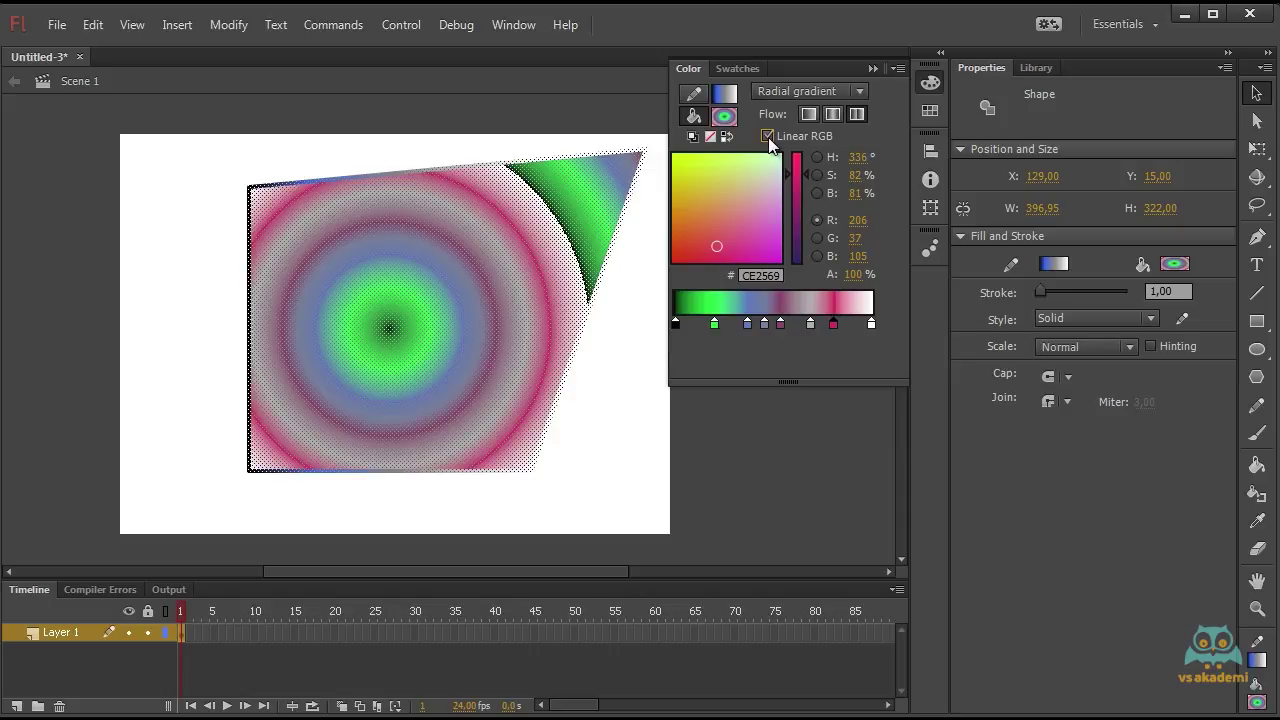
Change the shape's fill type from Radial gradient to Bitmap fill.
left_click(774, 88)
left_click(810, 202)
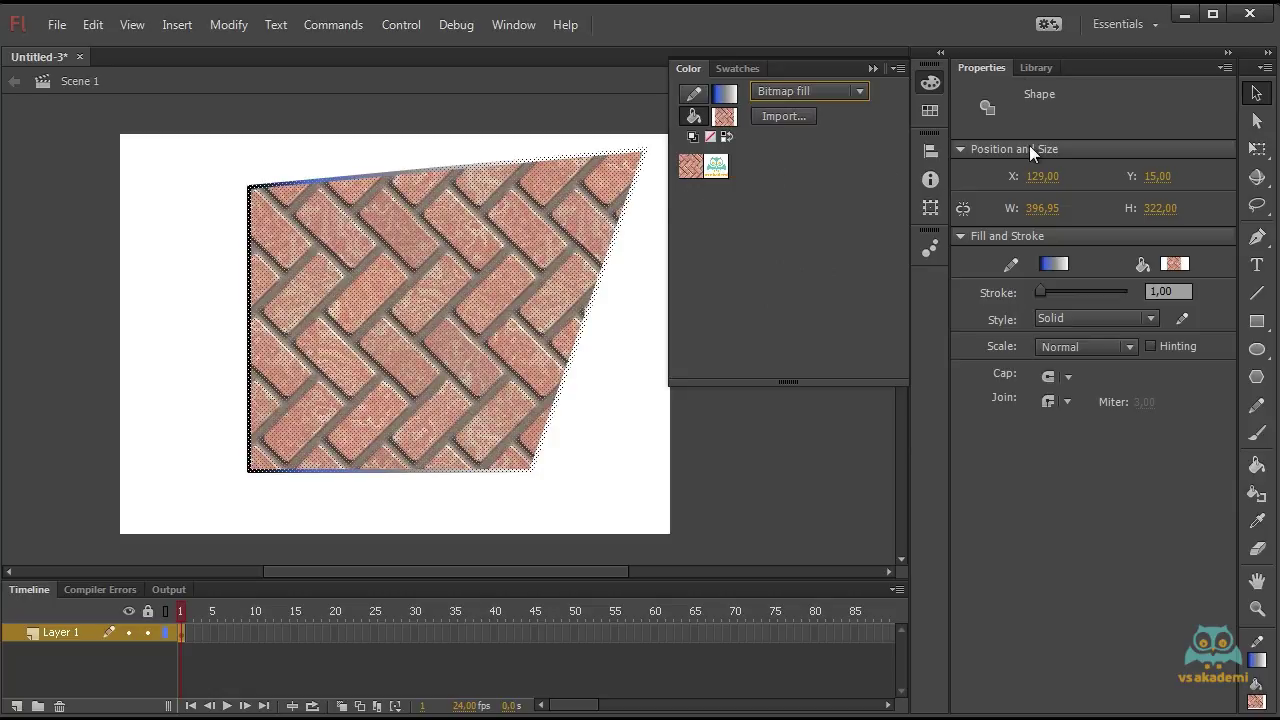
Preview the document's library bitmaps img.jpg and DesertRoseTile.png, and return to the shape's color settings.
key("ctrl+l")
left_click(1018, 294)
left_click(1010, 313)
left_click(1010, 295)
left_click(930, 83)
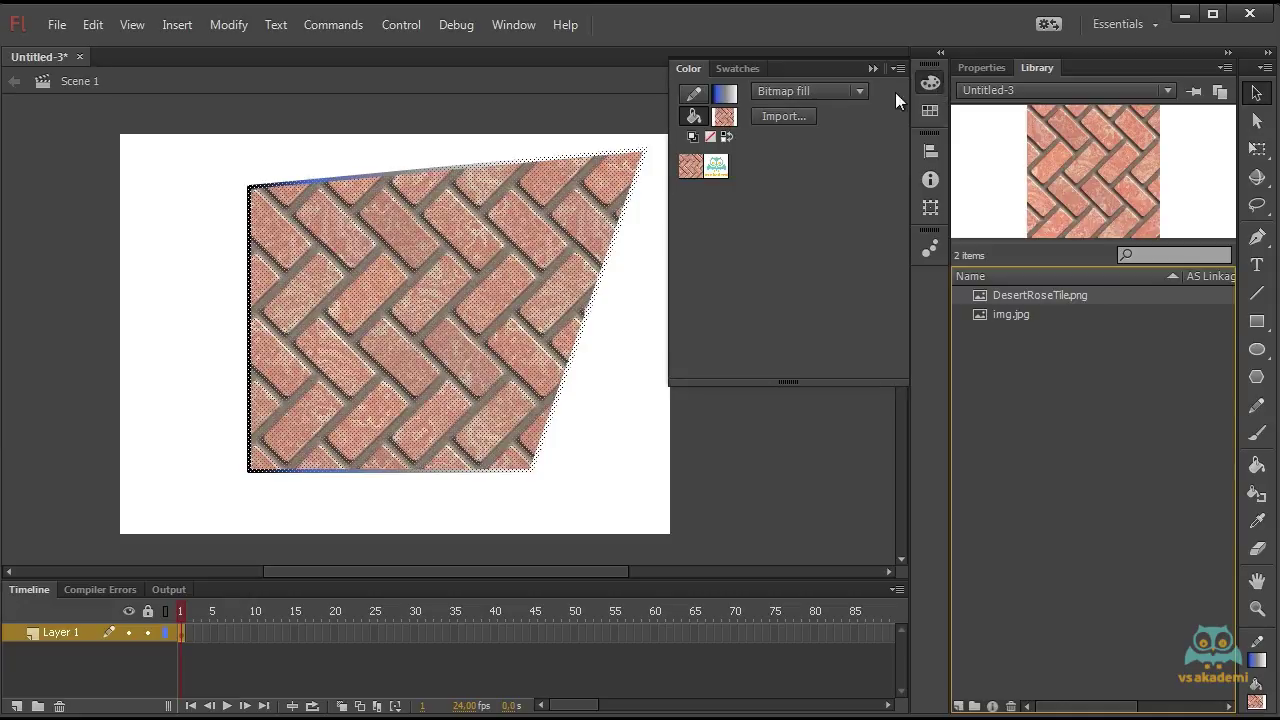
Compare the owl and brick bitmaps as the shape's fill and settle on the owl logo bitmap.
left_click(716, 165)
left_click(690, 166)
left_click(716, 166)
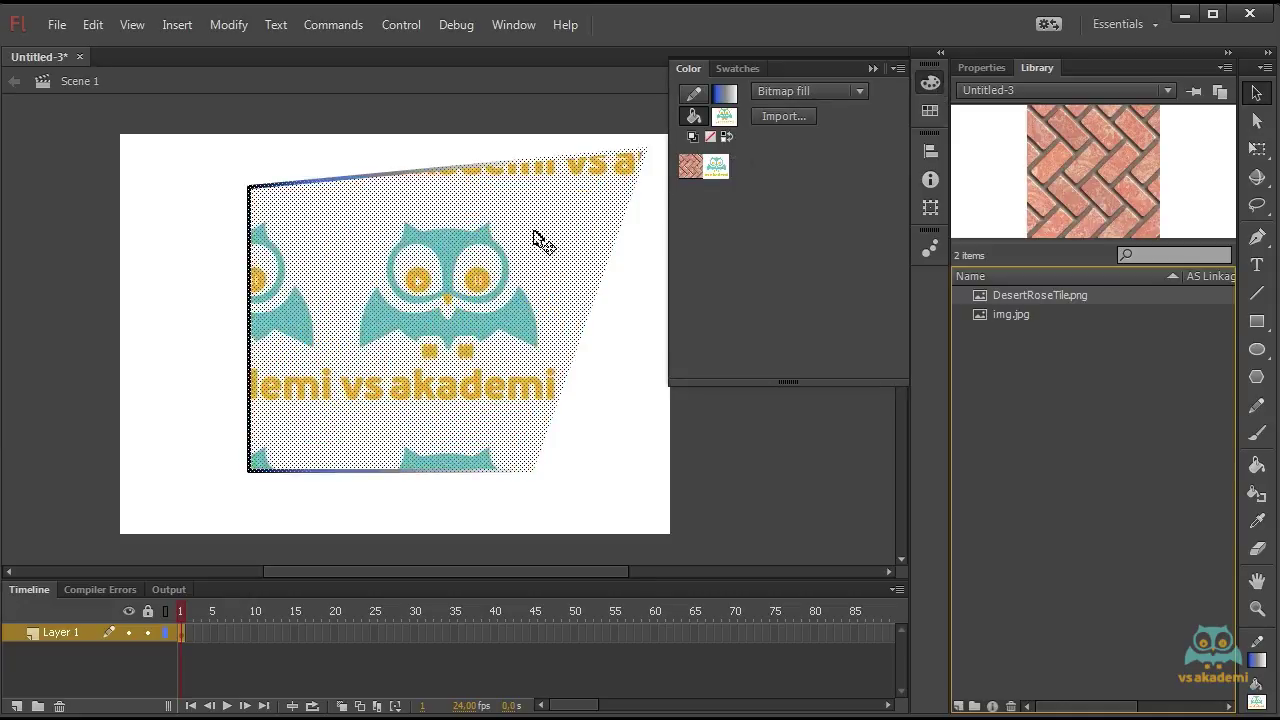
Change the shape's stroke to a Bitmap fill using the owl logo bitmap.
left_click(692, 94)
left_click(825, 91)
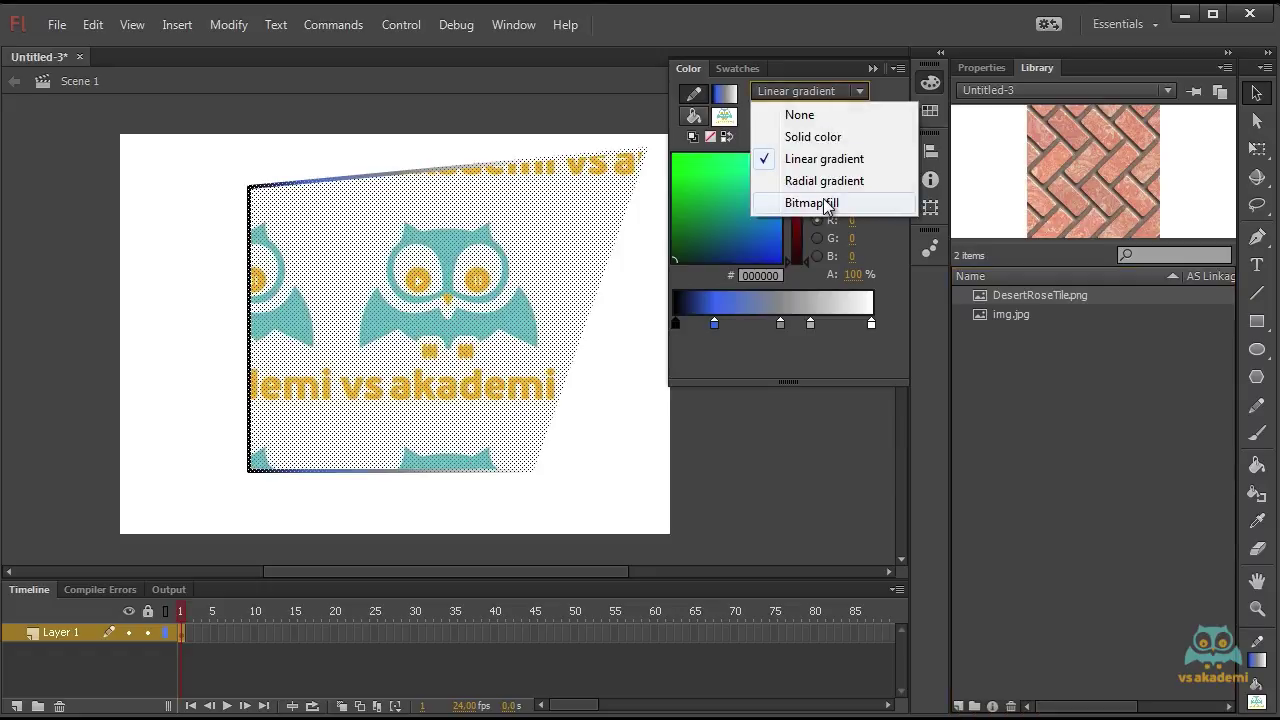
left_click(831, 202)
left_click(716, 166)
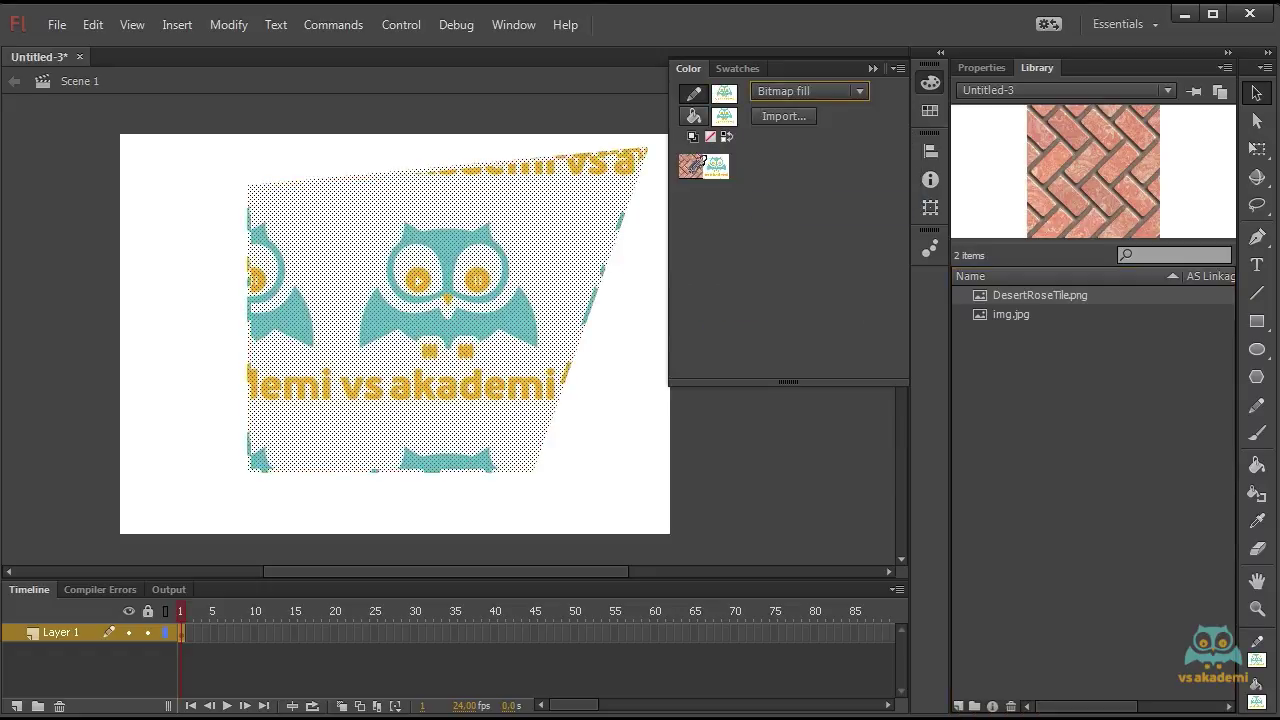